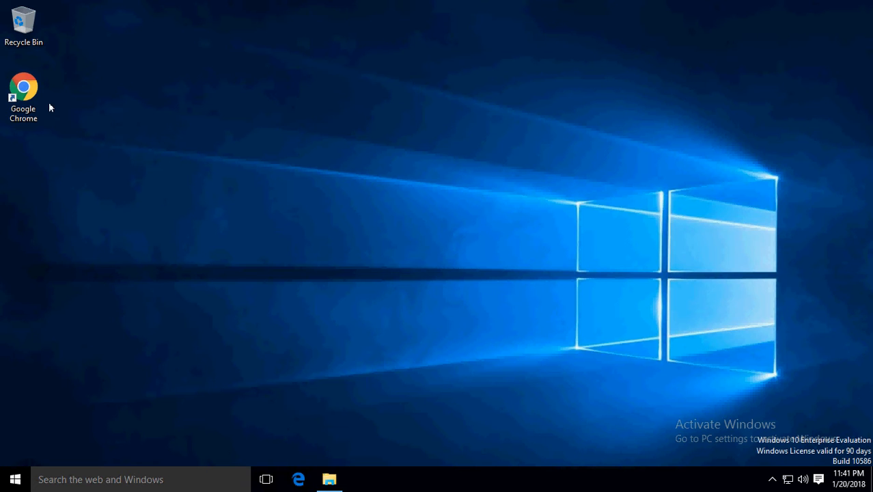
- Launch Google Chrome from its desktop shortcut
double_click(30, 96)
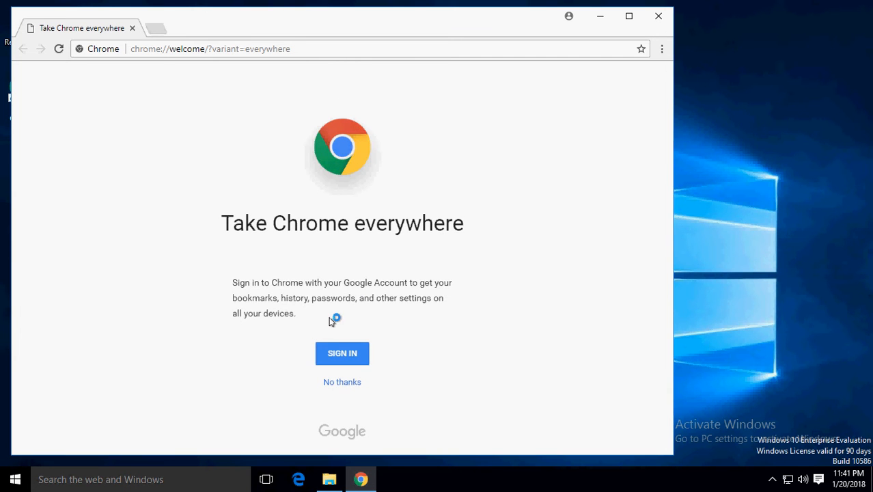
- Search 'wireshark download', download the Wireshark 2.4.4 64-bit Windows installer, and run it
left_click(329, 49)
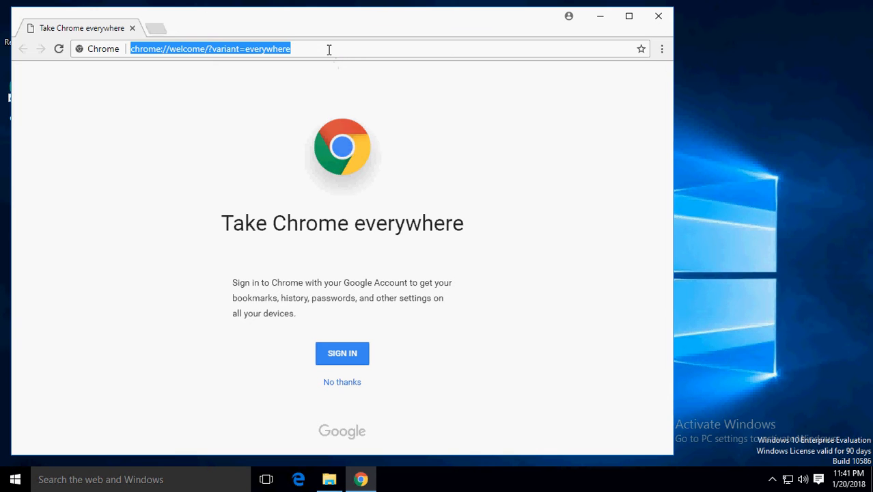
type("wire")
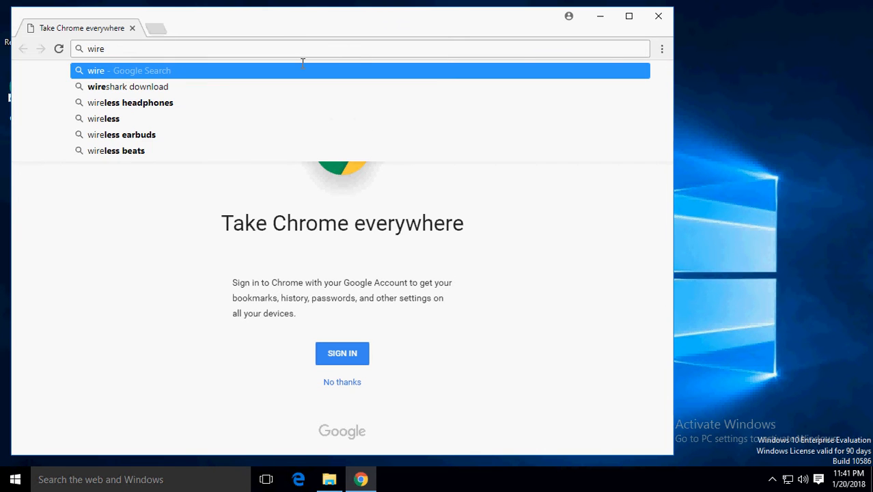
left_click(159, 87)
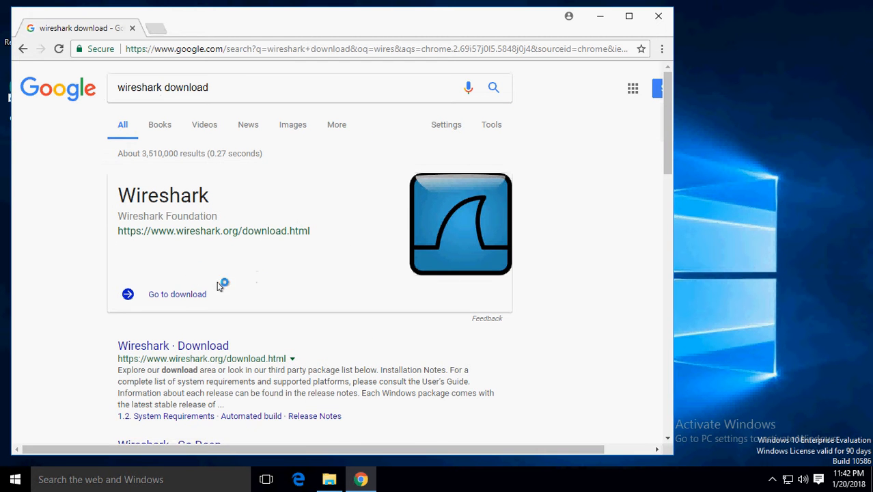
left_click(183, 294)
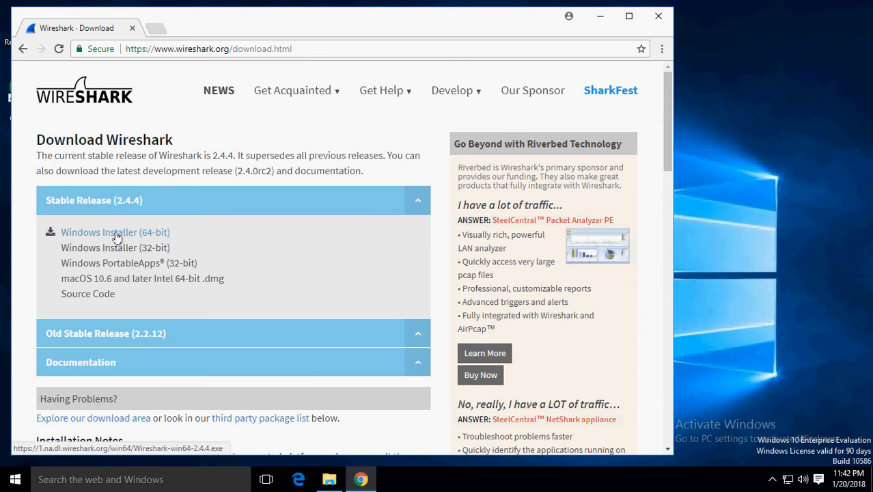
left_click(116, 234)
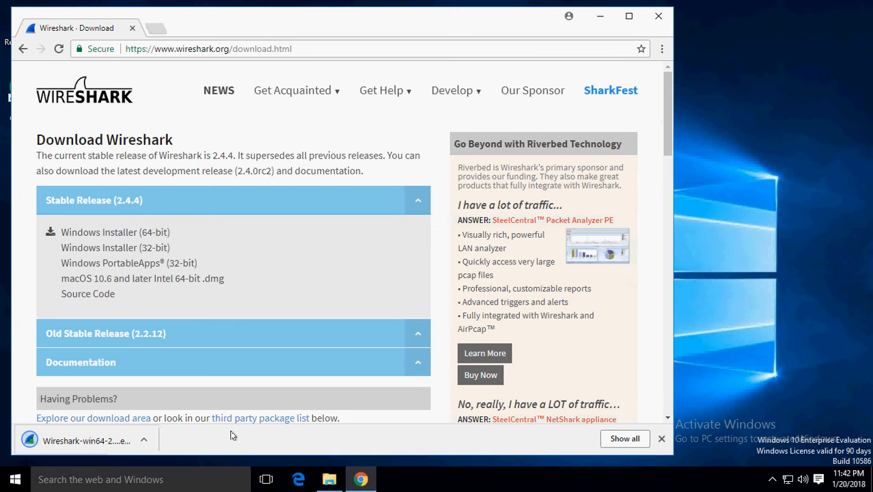
left_click(96, 443)
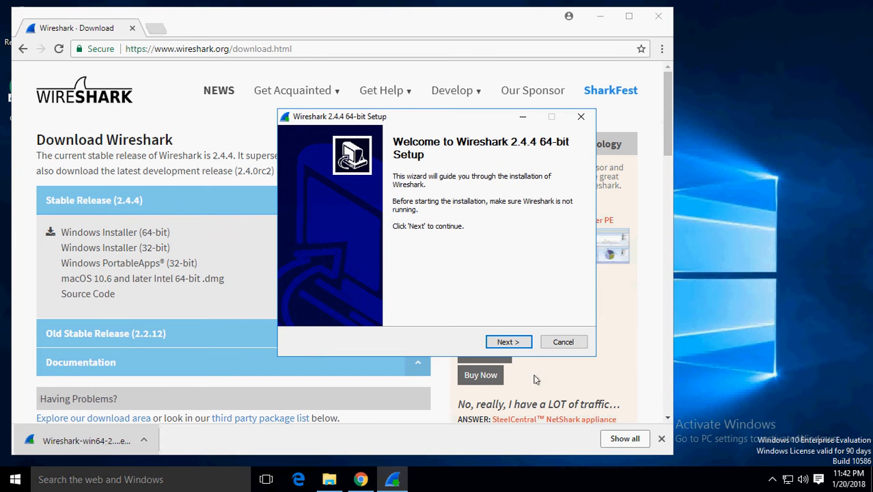
- Install Wireshark 2.4.4 with a desktop icon, default folder, bundled WinPcap 4.1.3, and no USBPcap
left_click(509, 342)
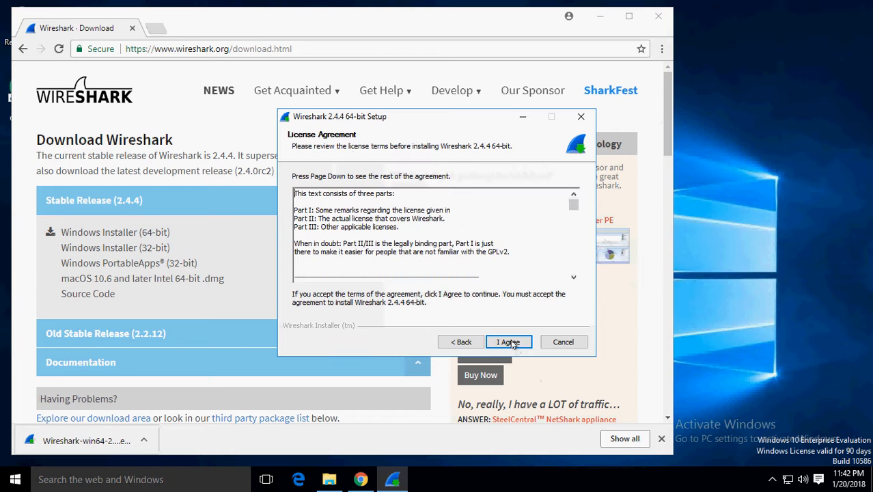
left_click(509, 342)
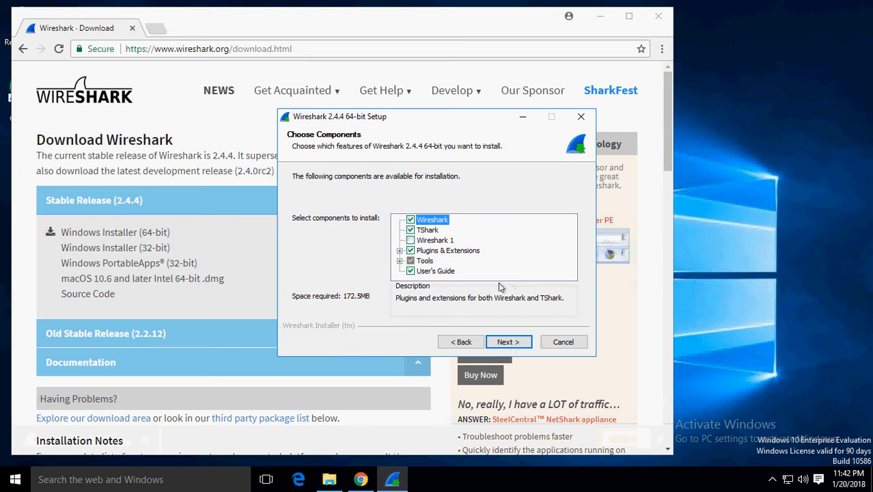
left_click(510, 343)
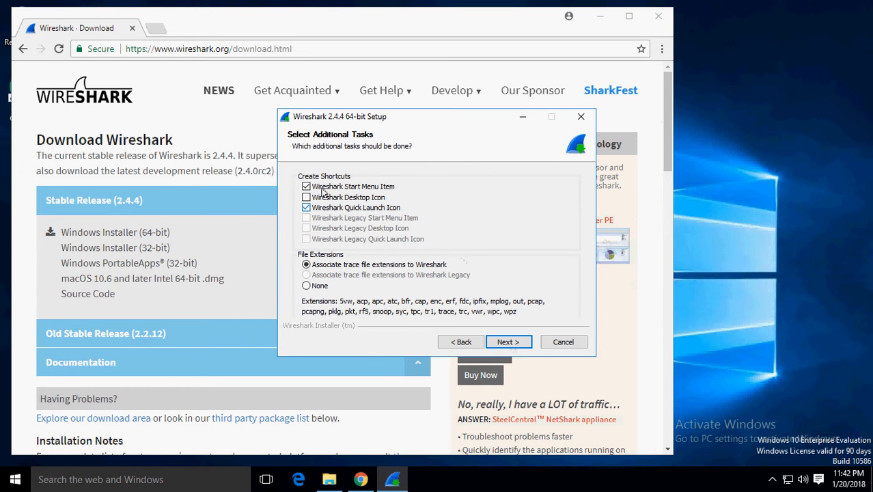
left_click(306, 197)
left_click(505, 342)
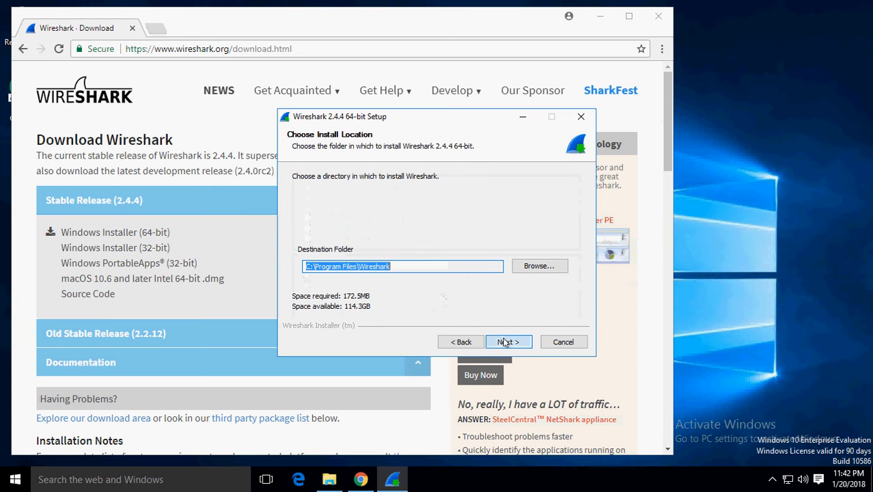
left_click(506, 342)
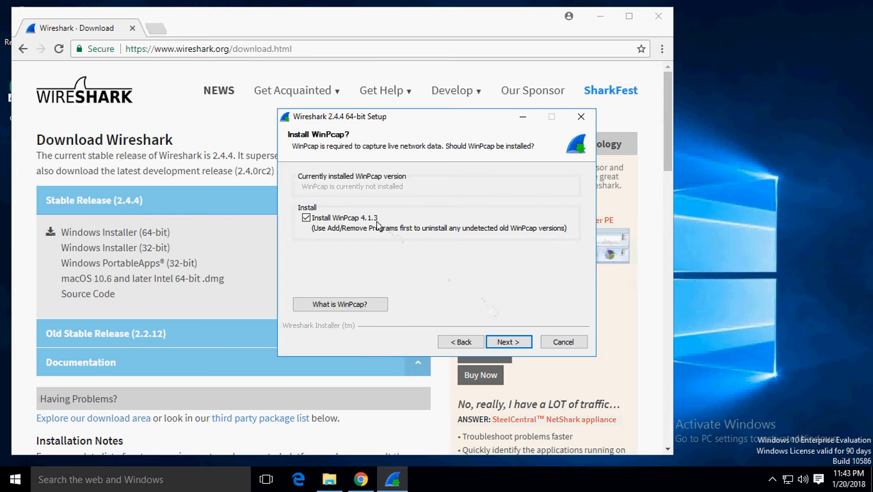
left_click(508, 343)
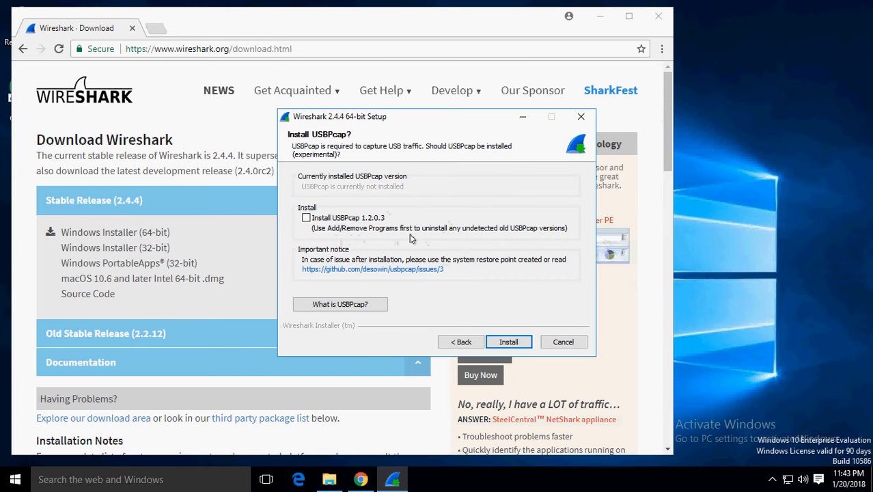
left_click(508, 343)
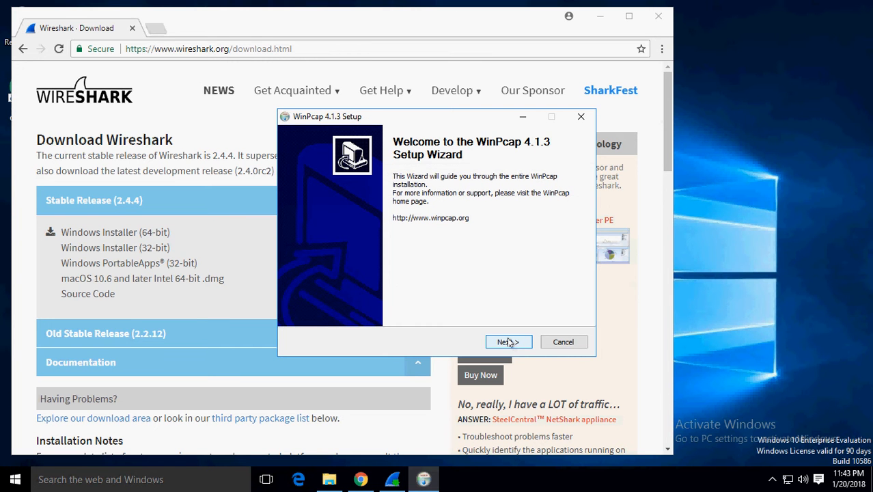
- Accept the WinPcap 4.1.3 licence, install it with boot-time driver start, and finish
left_click(509, 342)
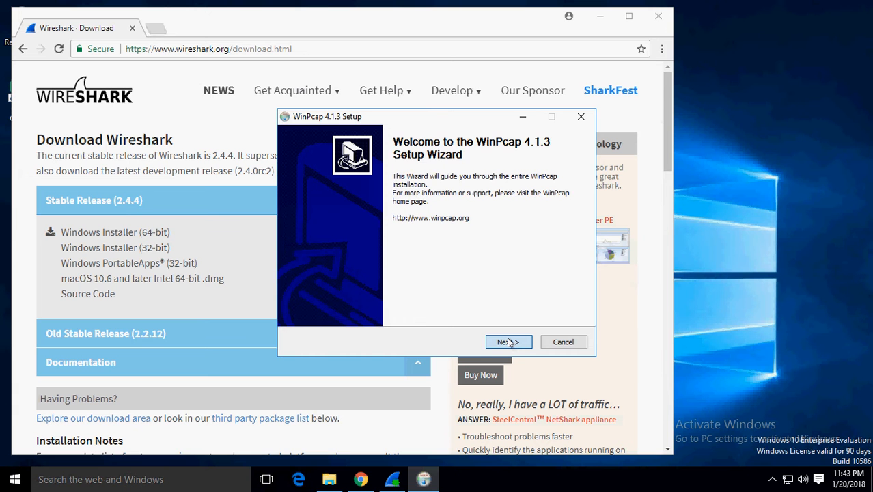
left_click(509, 342)
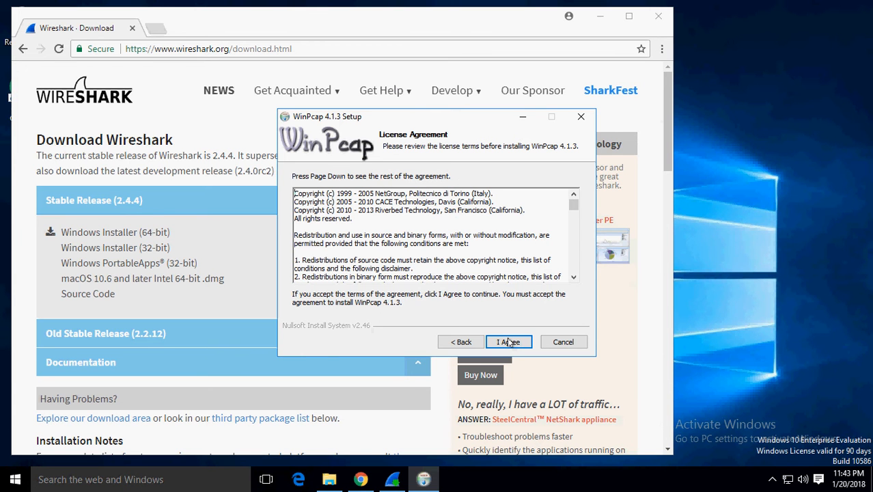
left_click(509, 342)
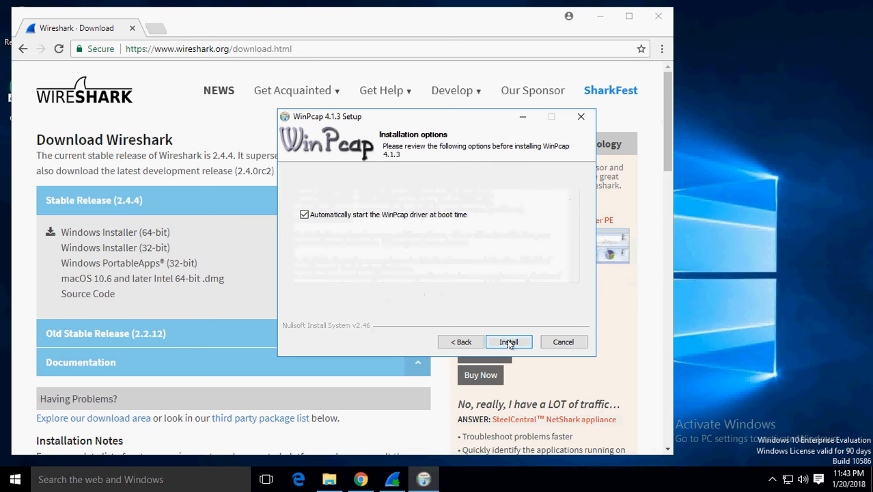
left_click(508, 342)
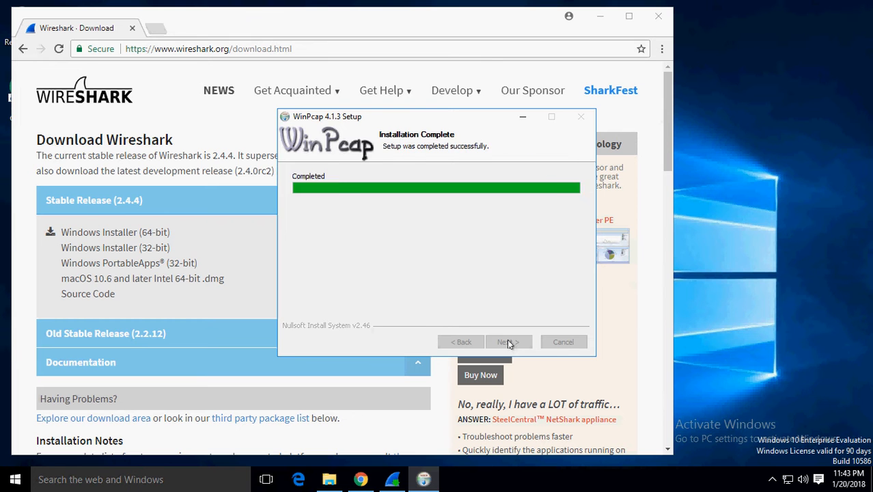
left_click(508, 341)
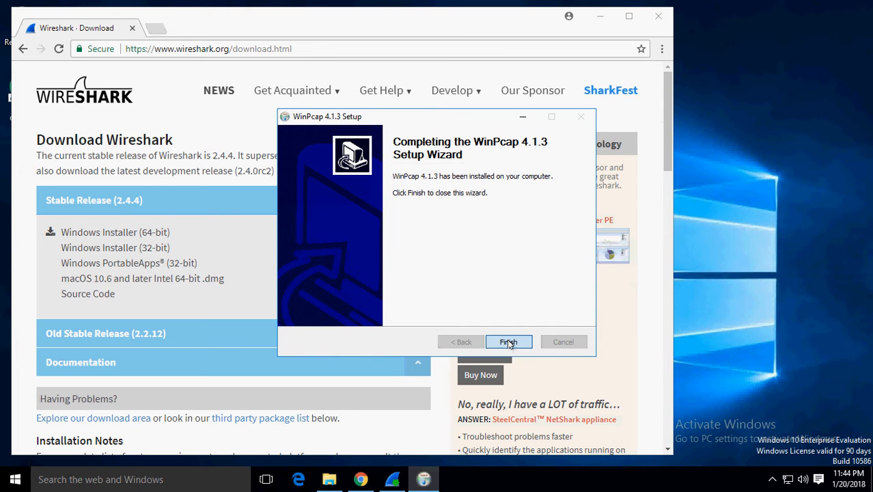
left_click(508, 342)
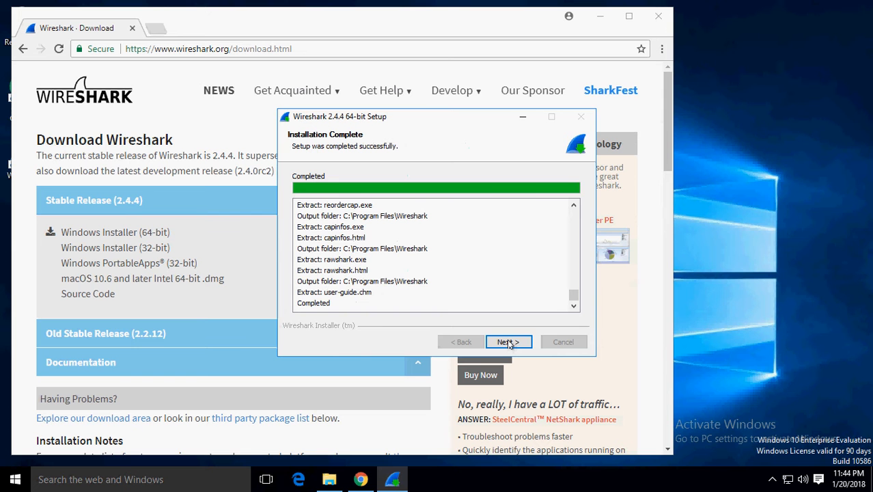
- Complete Wireshark 2.4.4 Setup, close Chrome, and launch the new Wireshark desktop icon
left_click(509, 343)
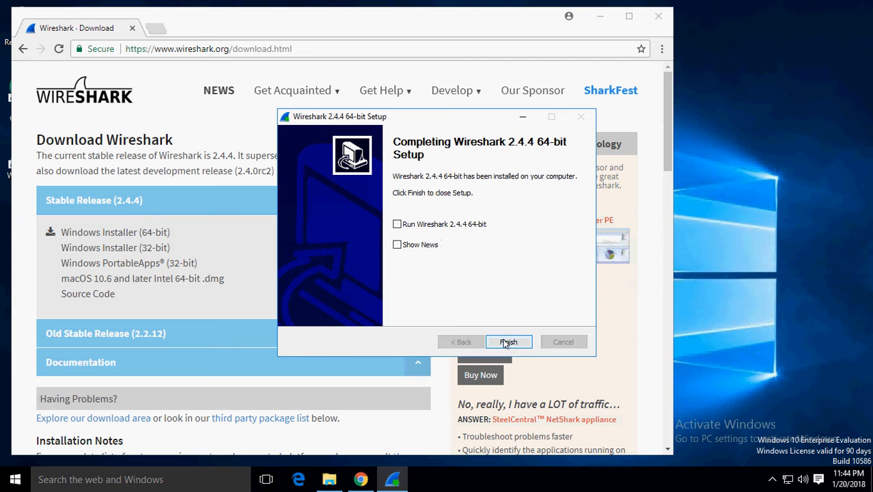
left_click(507, 343)
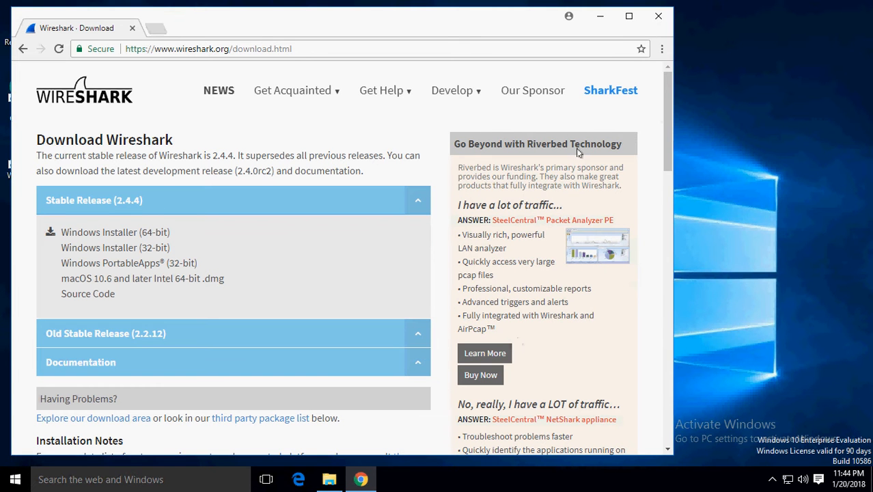
left_click(658, 15)
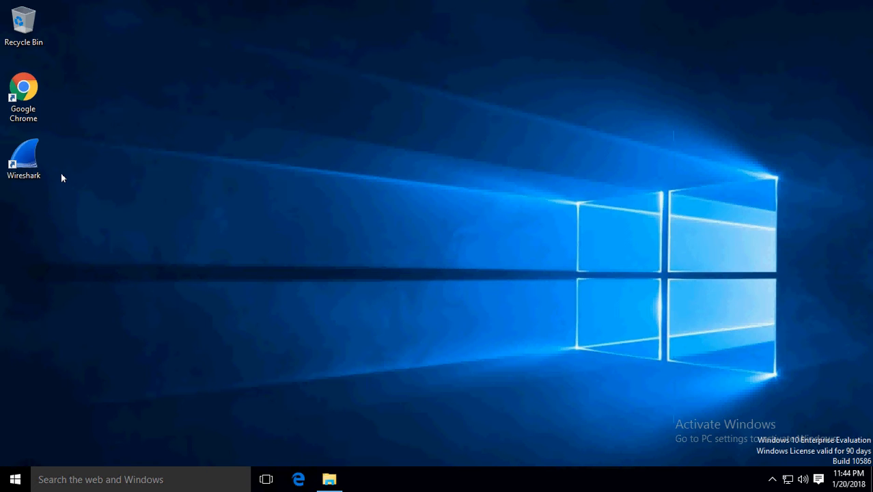
left_click(28, 162)
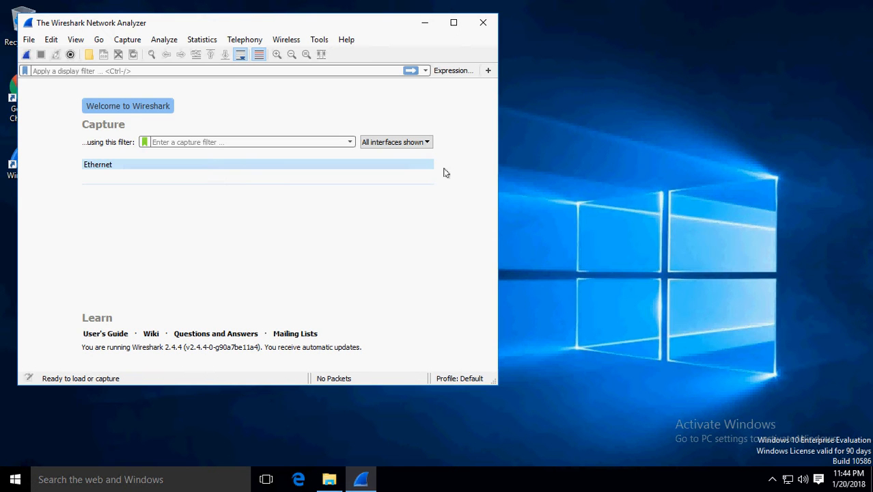
- Maximize Wireshark and start a live capture on the Ethernet interface
left_click(453, 24)
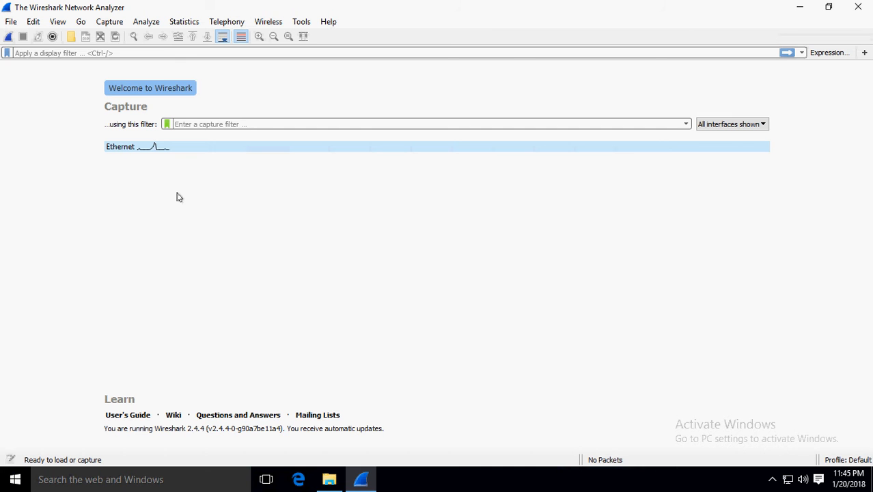
double_click(137, 147)
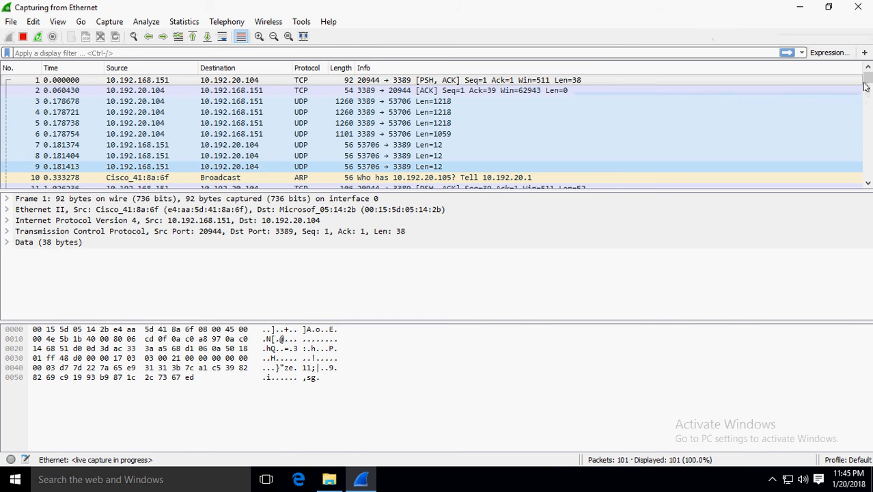
- Turn on Go > Auto Scroll in Live Capture so the list follows new packets
left_click_drag(868, 82, 866, 190)
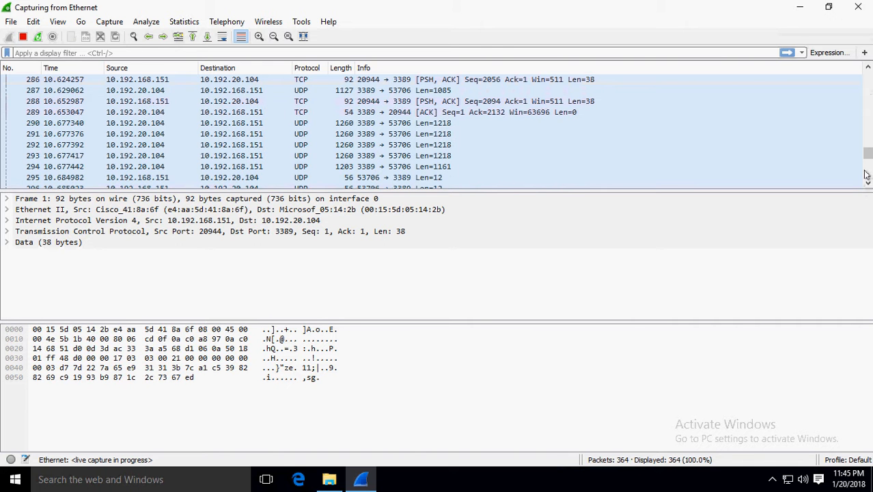
left_click_drag(867, 156, 867, 71)
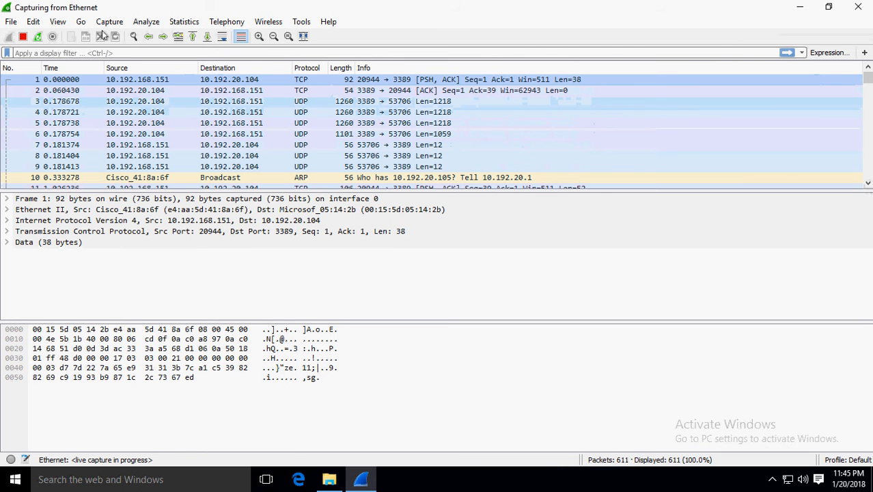
left_click(82, 21)
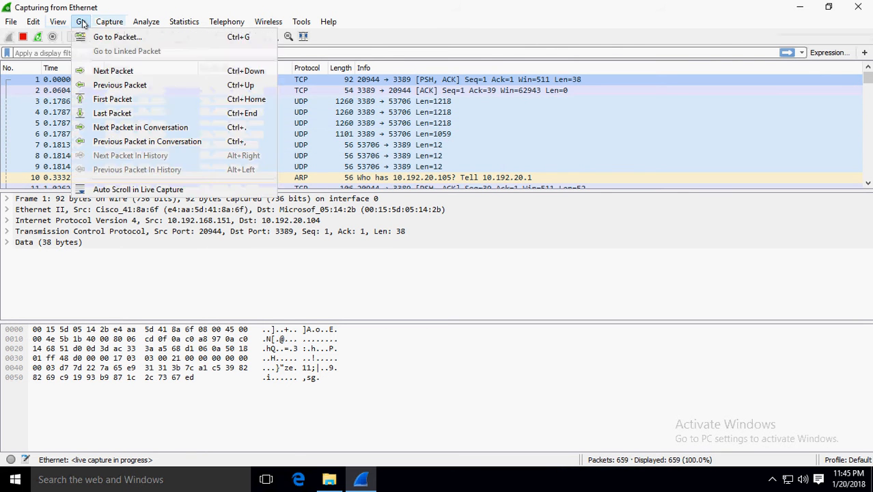
left_click(165, 192)
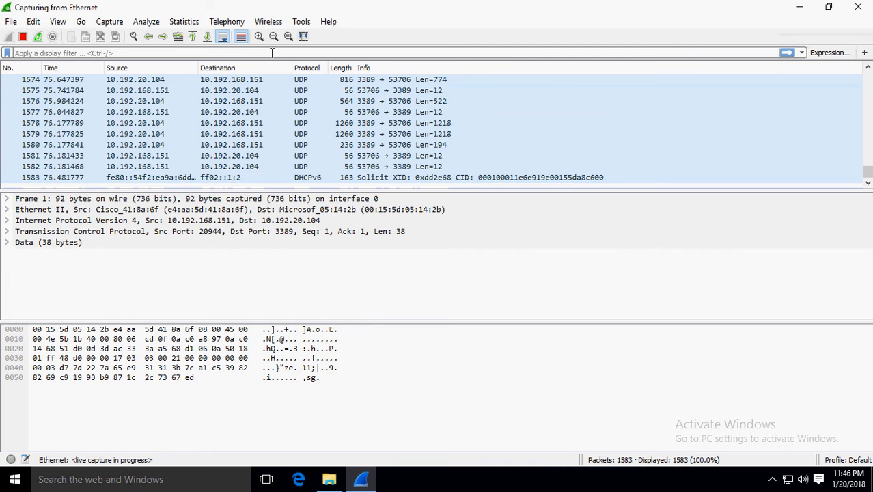
- Apply an 'icmp' display filter to the live capture
type("icm")
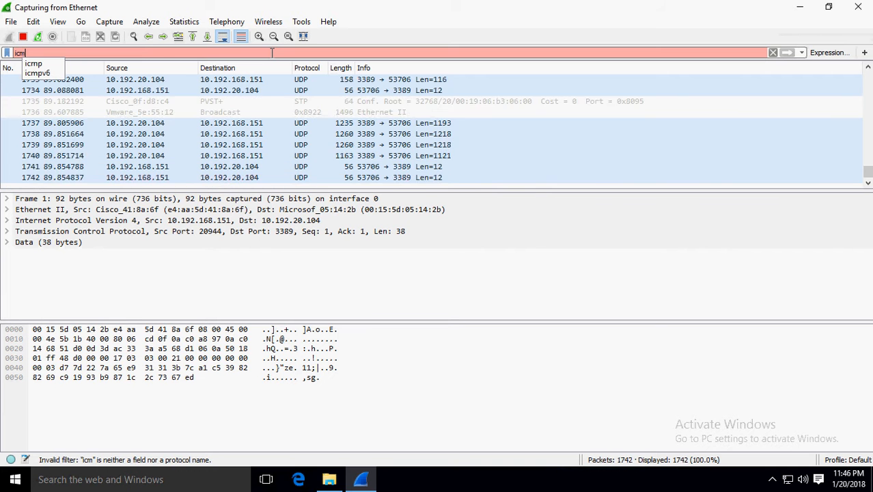
type("p")
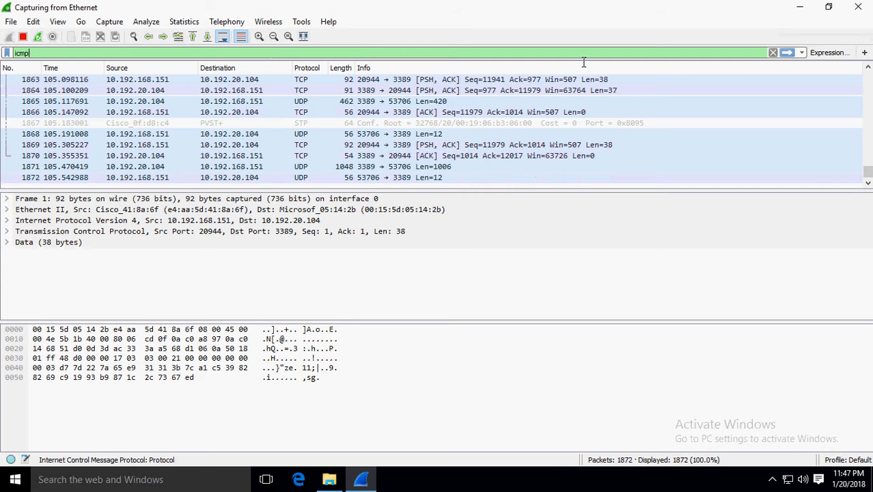
left_click(787, 54)
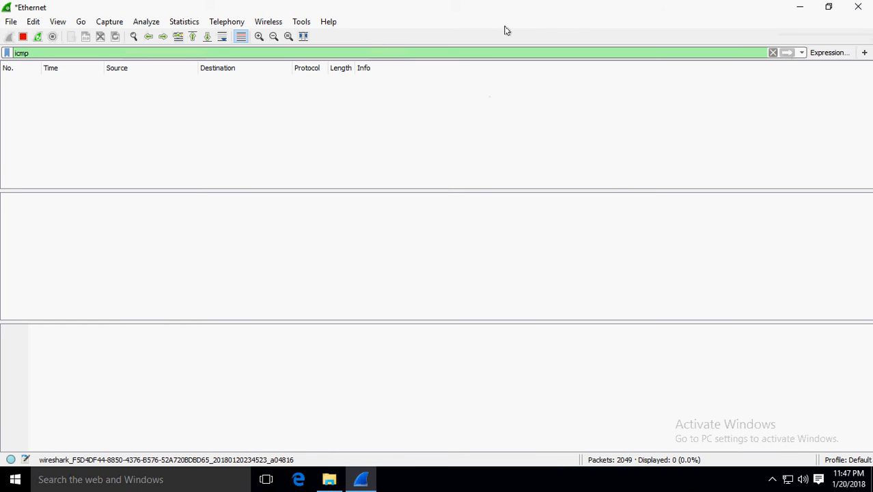
mouse_move(543, 3)
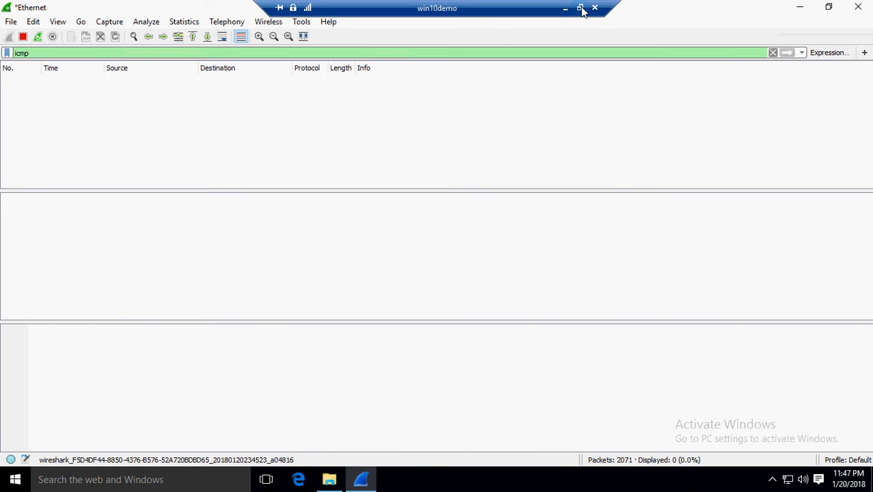
- Run 'ping win10demo' in Command Prompt, getting four replies from 10.192.20.104
left_click(581, 10)
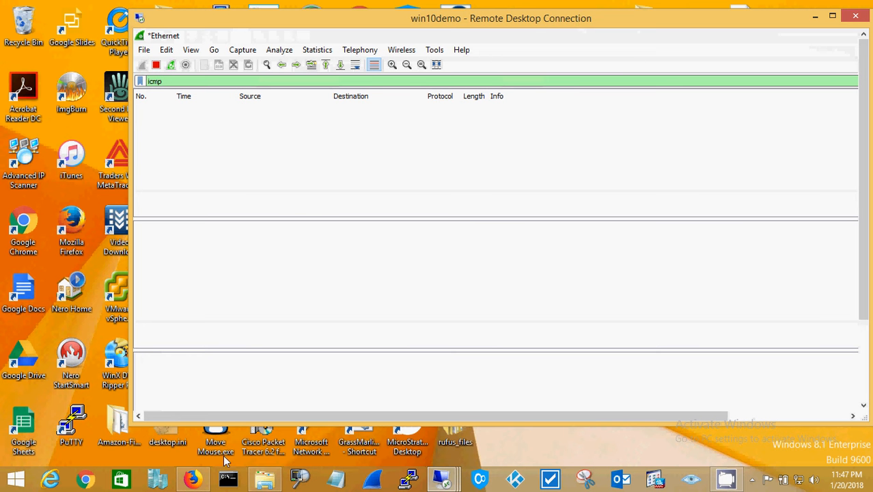
left_click(229, 479)
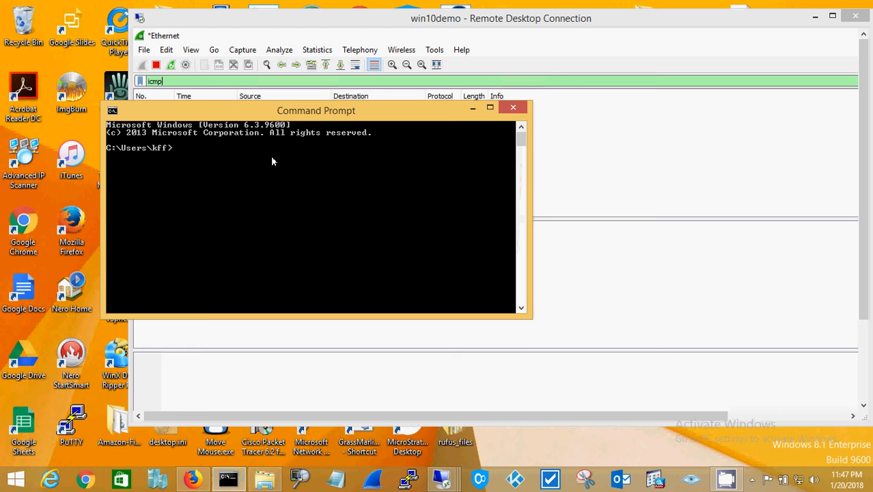
left_click_drag(264, 113, 220, 270)
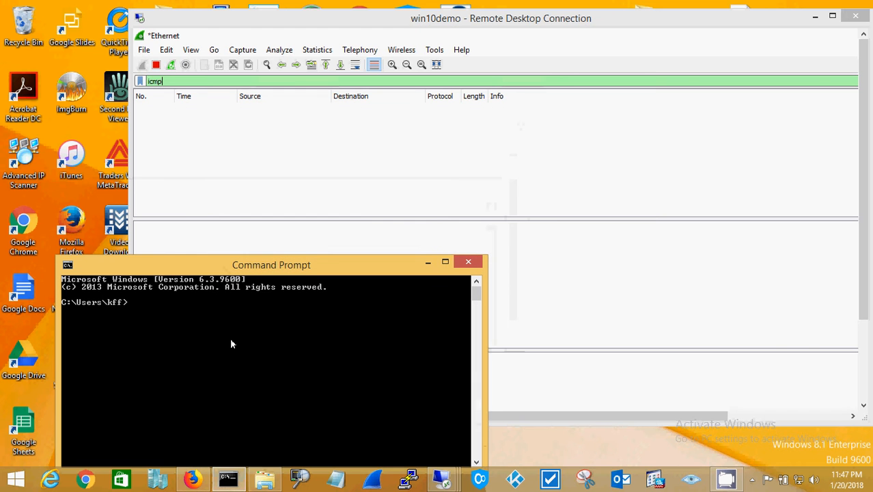
type("pi")
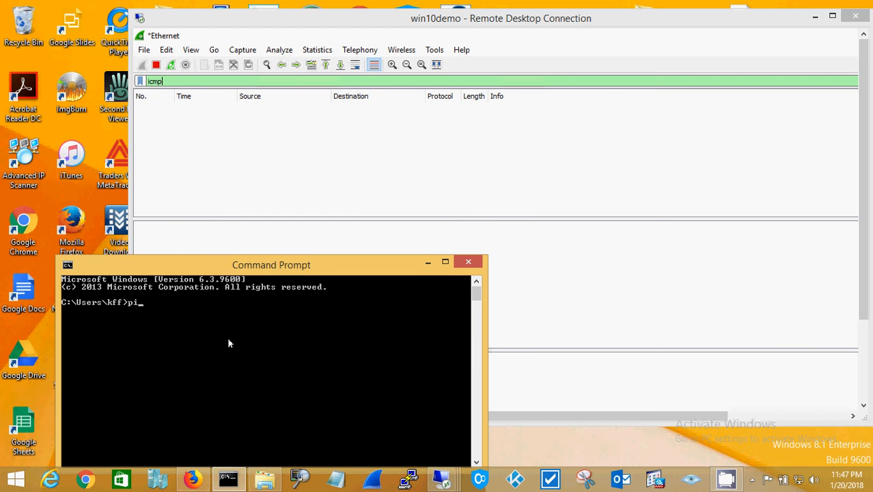
type("ng win10demo")
key("Return")
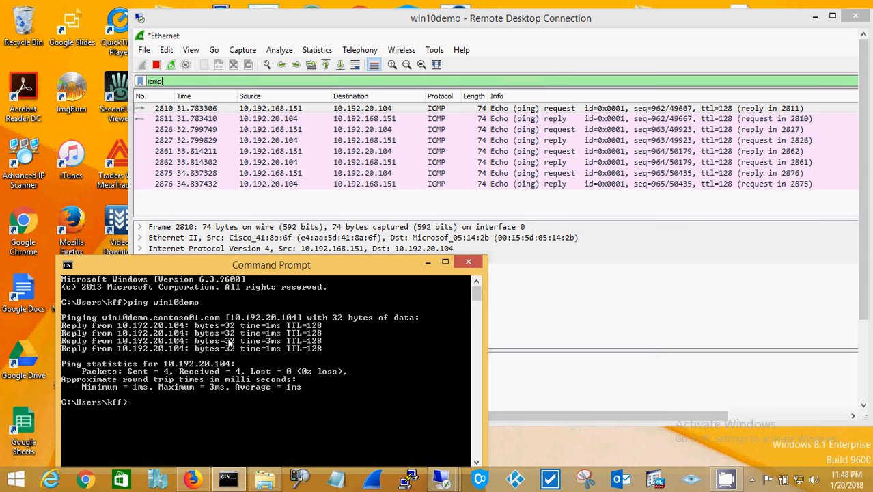
- Return the remote session to full screen and inspect ICMP frames 2810, 2811, 2826 and 2827
left_click(831, 21)
left_click(830, 21)
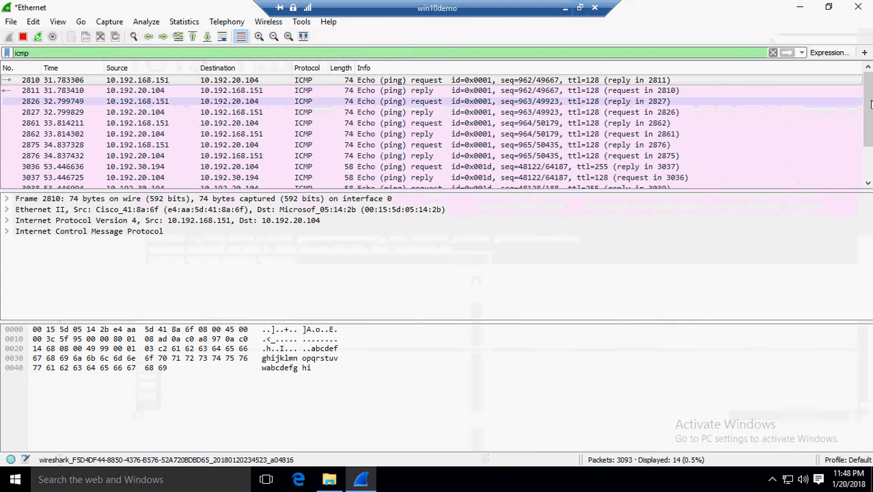
left_click_drag(870, 108, 867, 84)
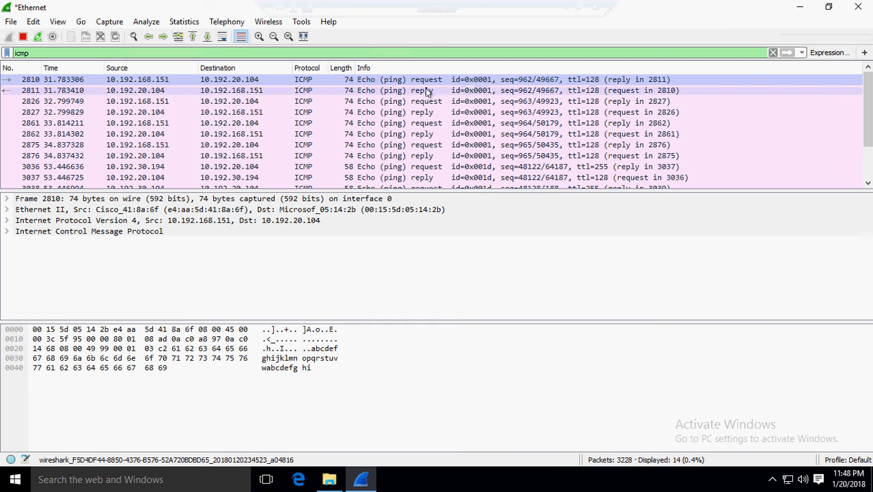
left_click(223, 91)
left_click(226, 101)
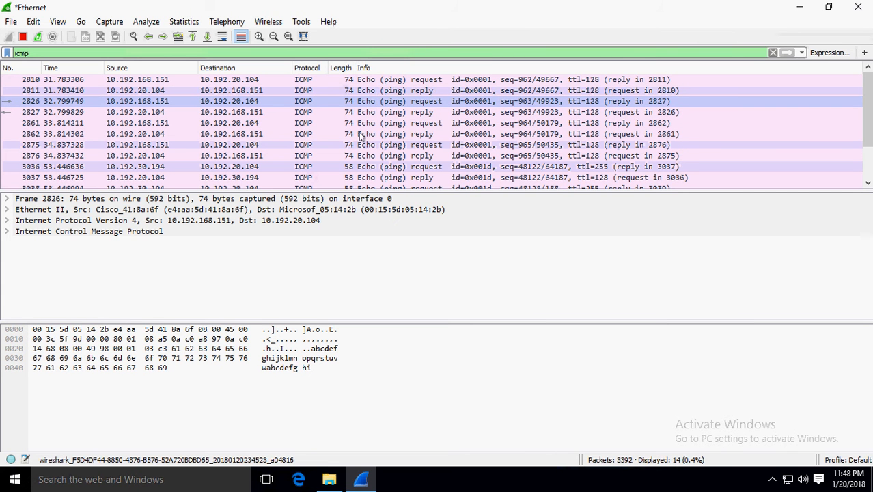
left_click(390, 80)
left_click(401, 112)
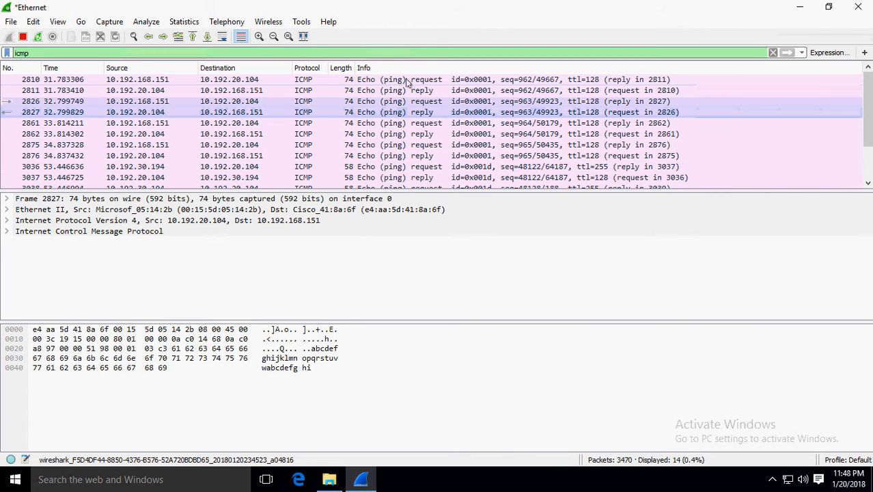
- Step through the remaining echo packets, down to request 2875 and final reply 3041
left_click(407, 80)
left_click(409, 90)
left_click(409, 102)
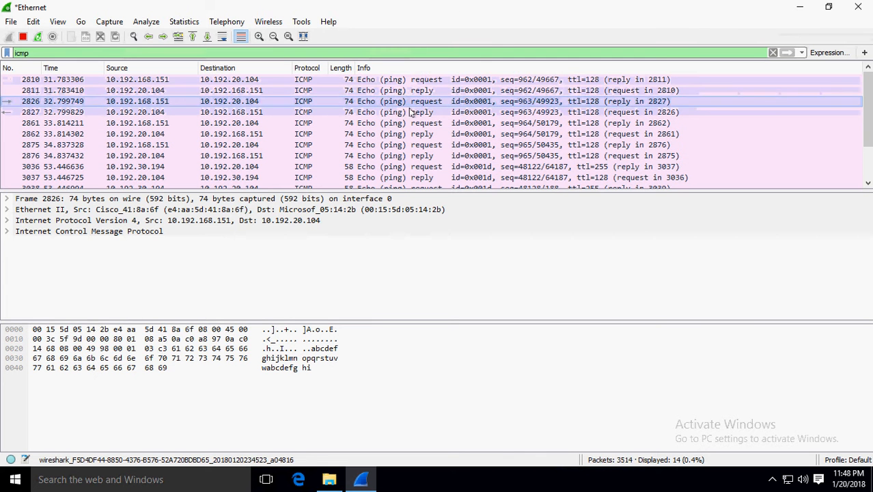
left_click(411, 112)
left_click(416, 123)
left_click(422, 144)
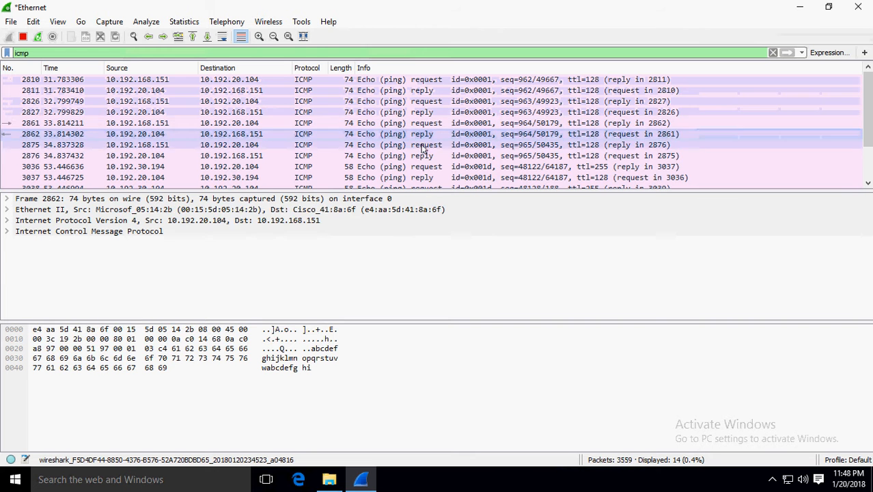
scroll(423, 161, "down", 2)
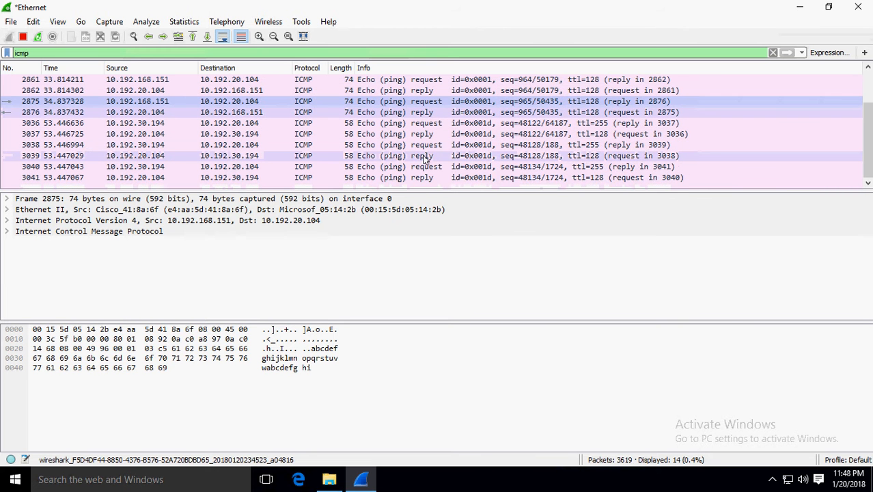
left_click(422, 177)
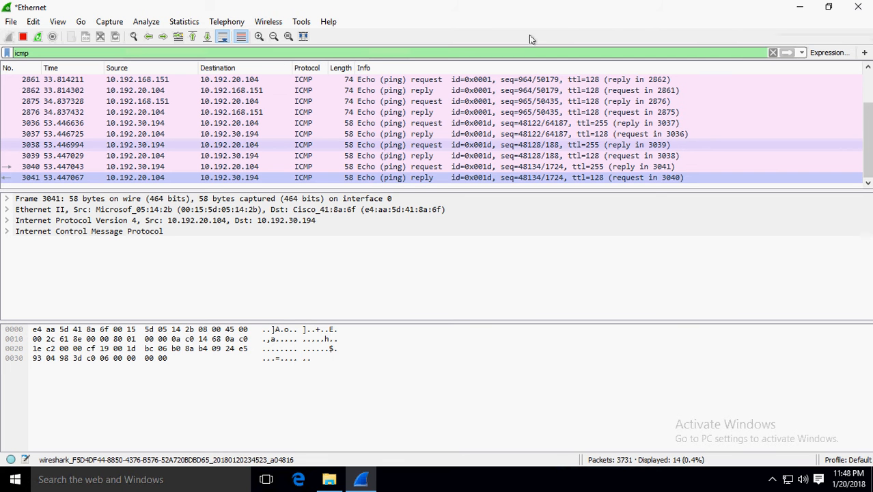
- Swap the icmp display filter for 'ftp' and apply it
left_click(773, 53)
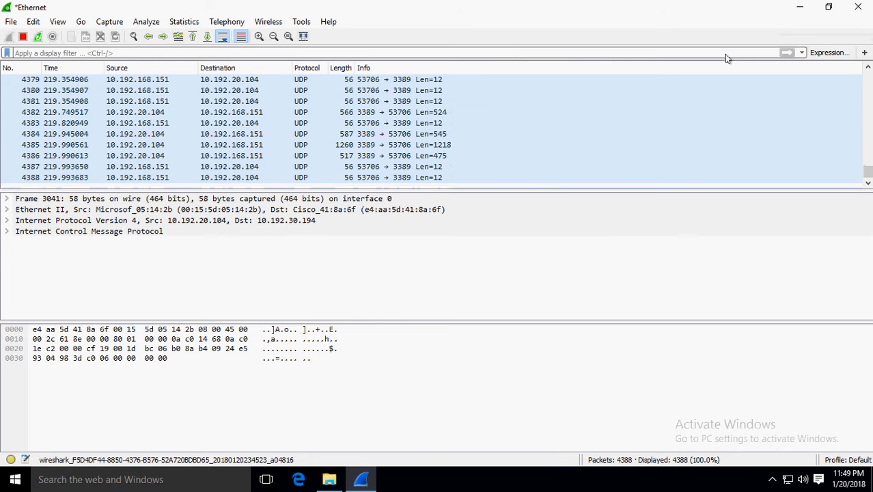
left_click(726, 55)
type("ftp")
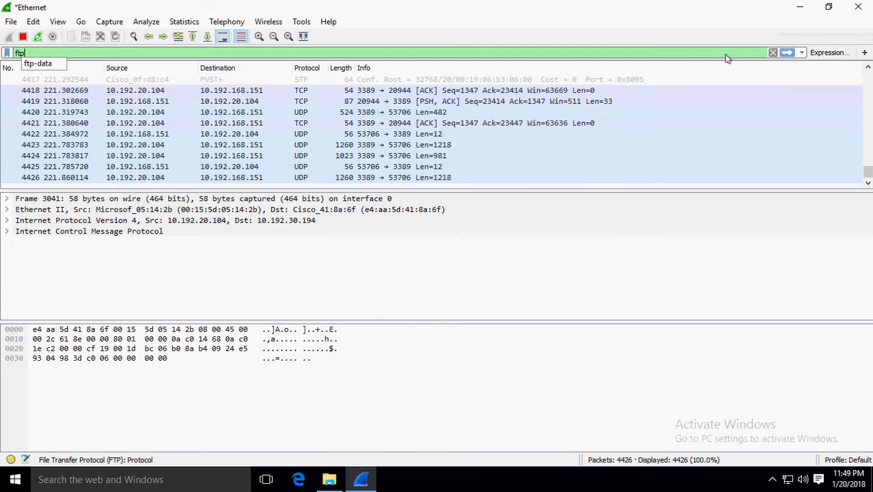
key("Return")
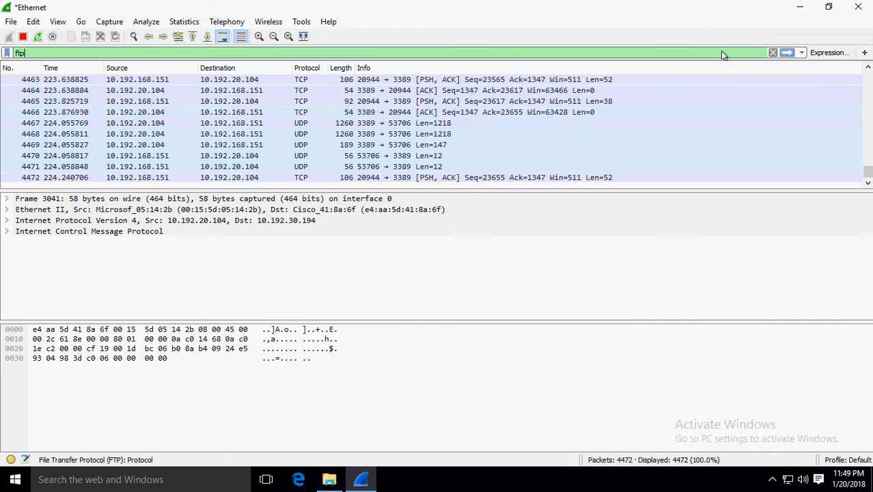
left_click(788, 55)
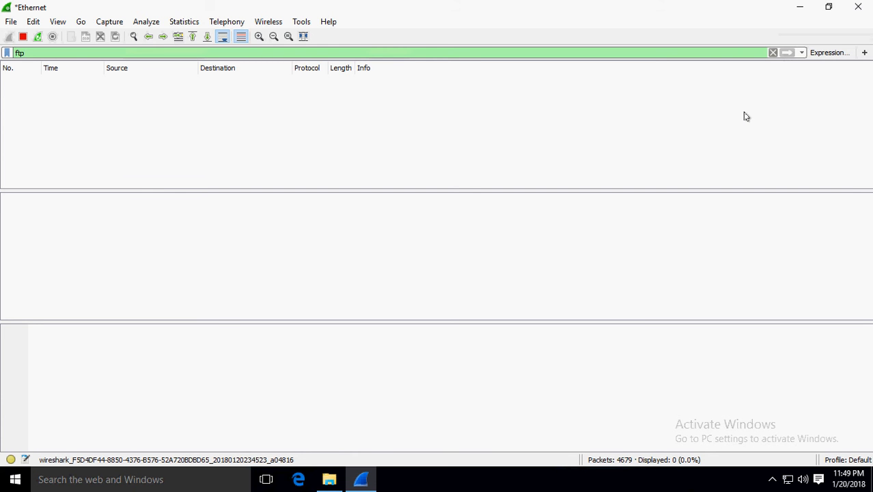
- Minimize the remote session and enter 'ftp win10demo' in the local Command Prompt
mouse_move(570, 5)
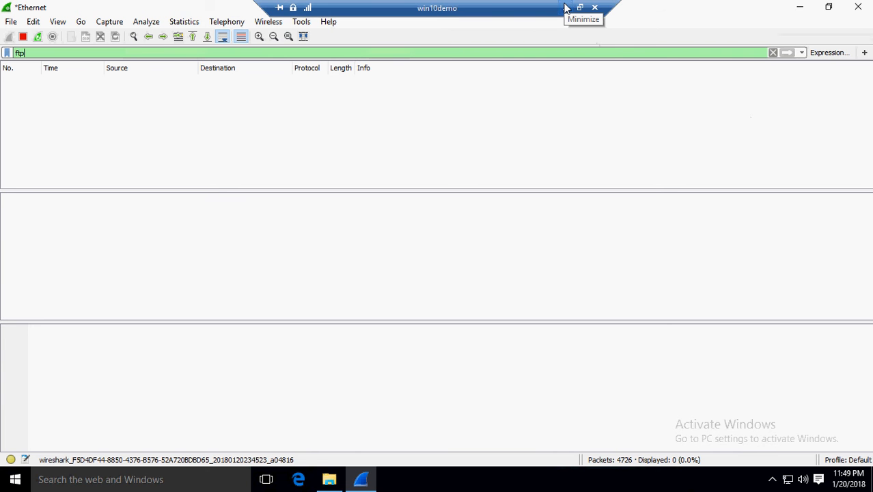
left_click(565, 9)
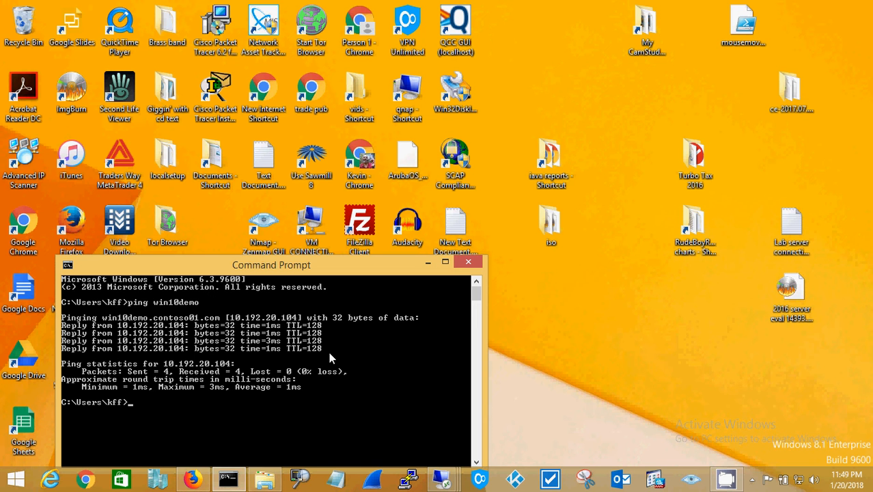
type("ftp win10demo")
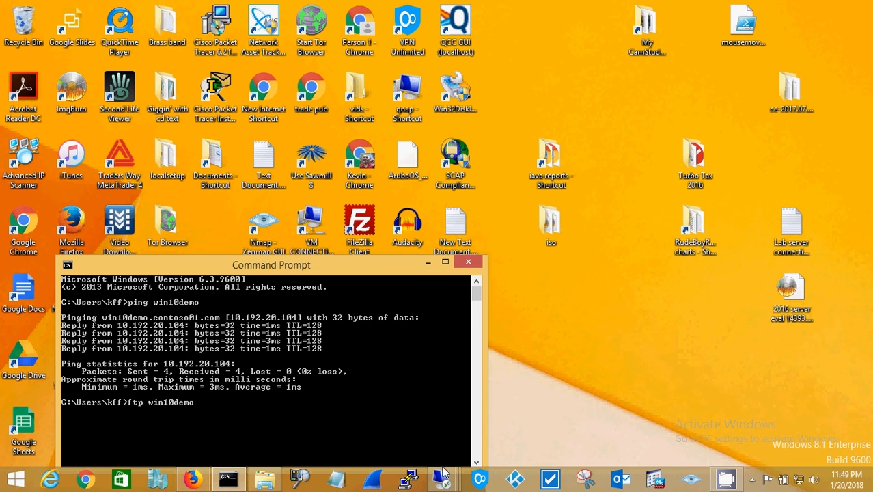
- Run 'ftp win10demo' locally, which is refused, then return to remote Wireshark
mouse_move(443, 481)
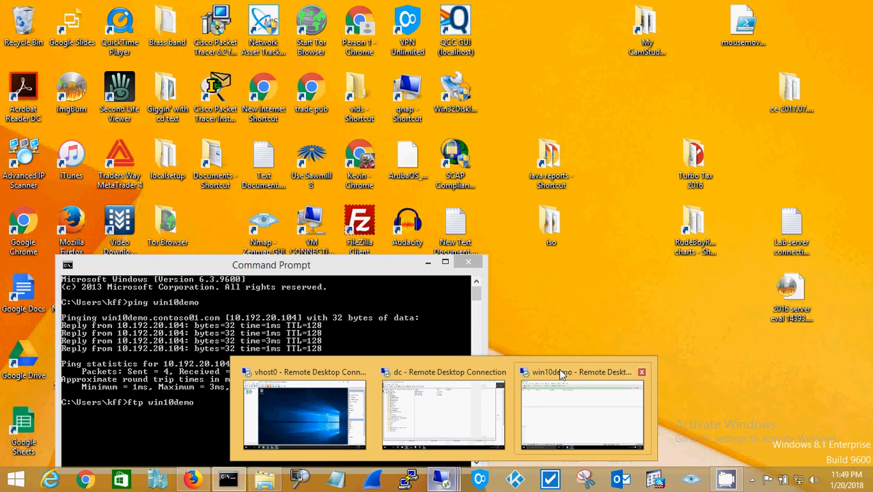
left_click(557, 369)
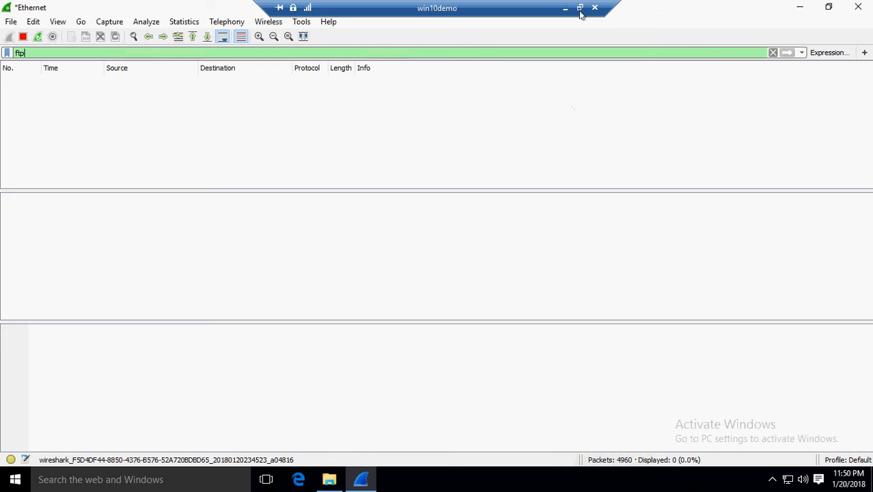
left_click(580, 9)
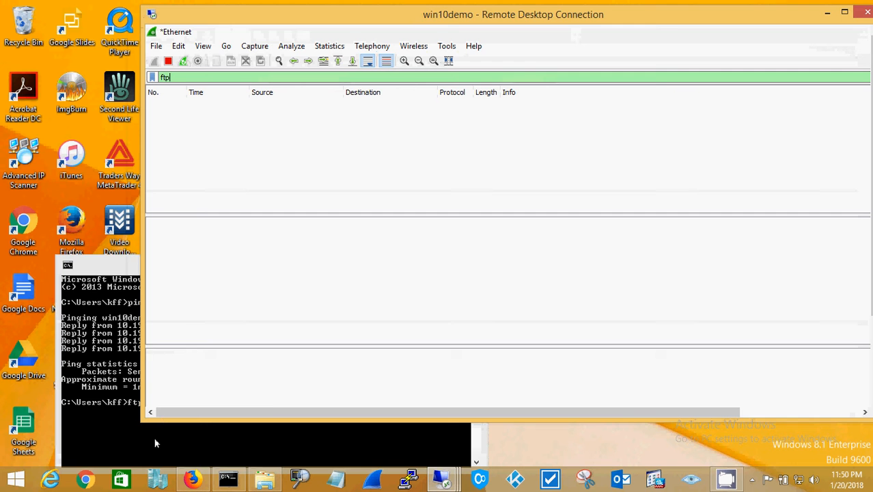
left_click(156, 436)
key("Return")
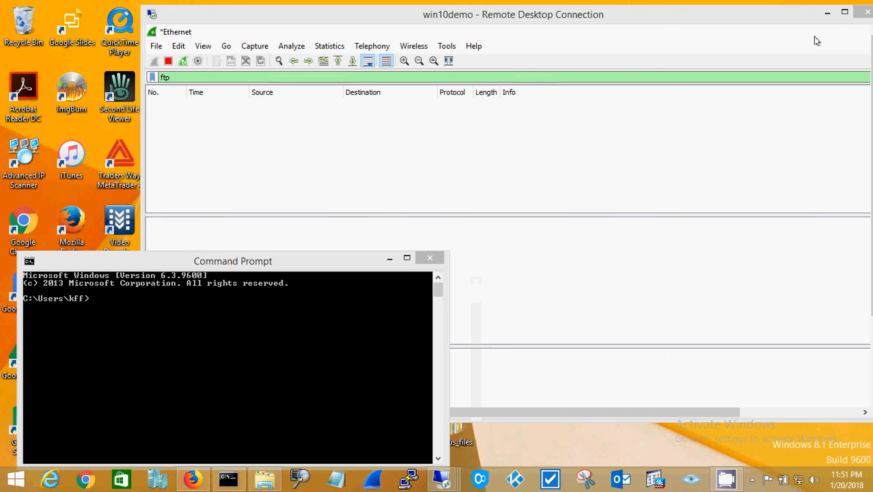
left_click(725, 36)
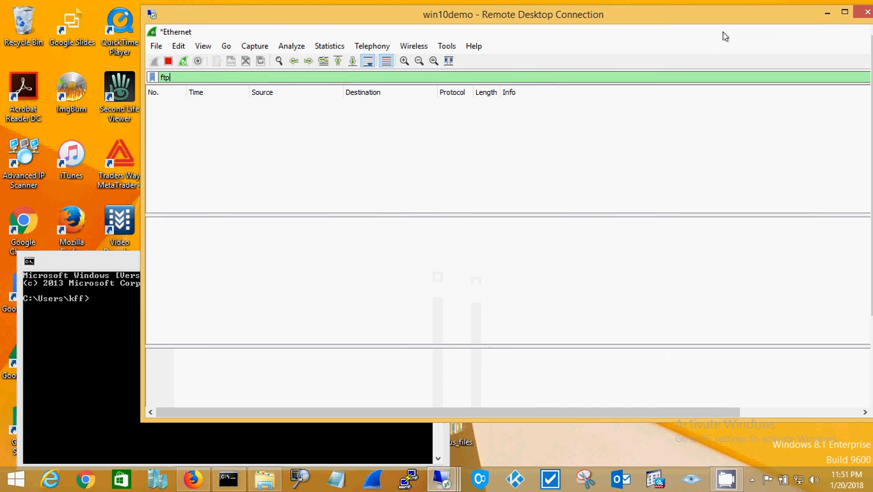
- Make the remote session full screen and launch Command Prompt (Admin) from the Start menu
left_click(843, 12)
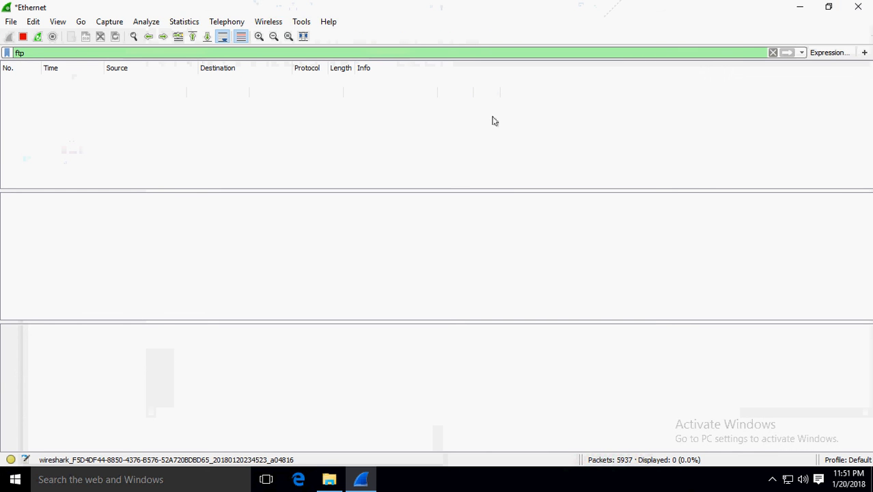
left_click(7, 485)
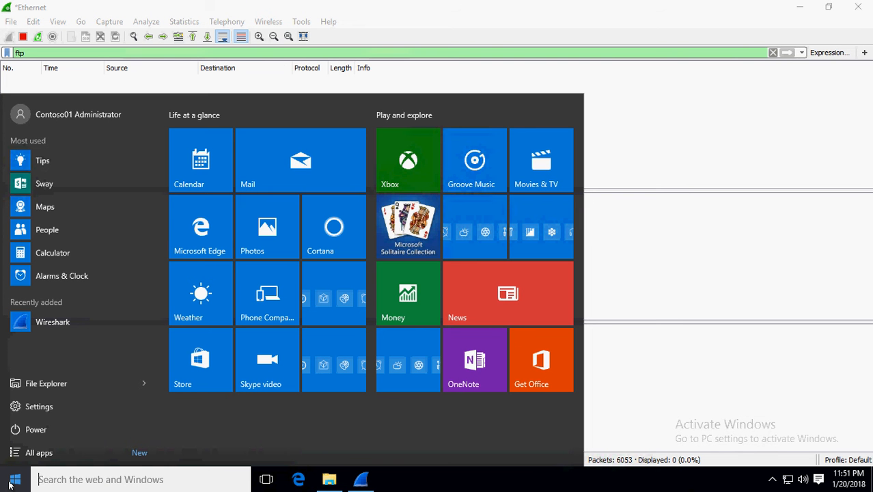
right_click(10, 483)
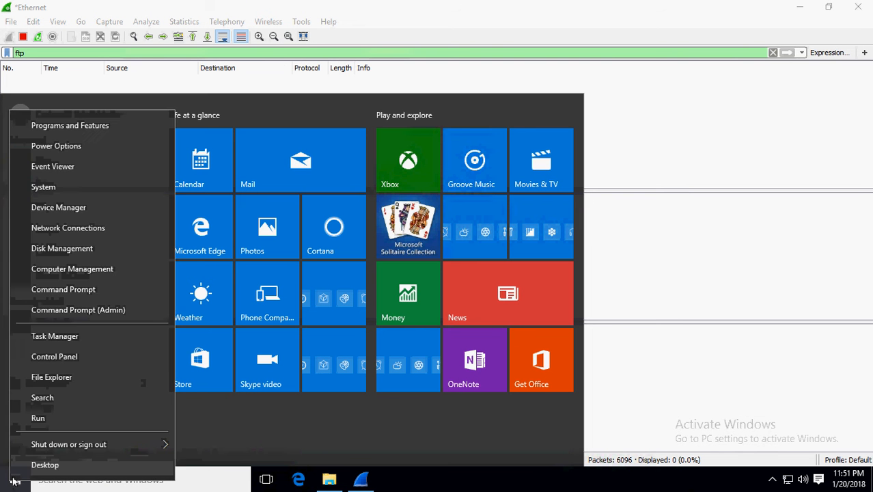
left_click(71, 313)
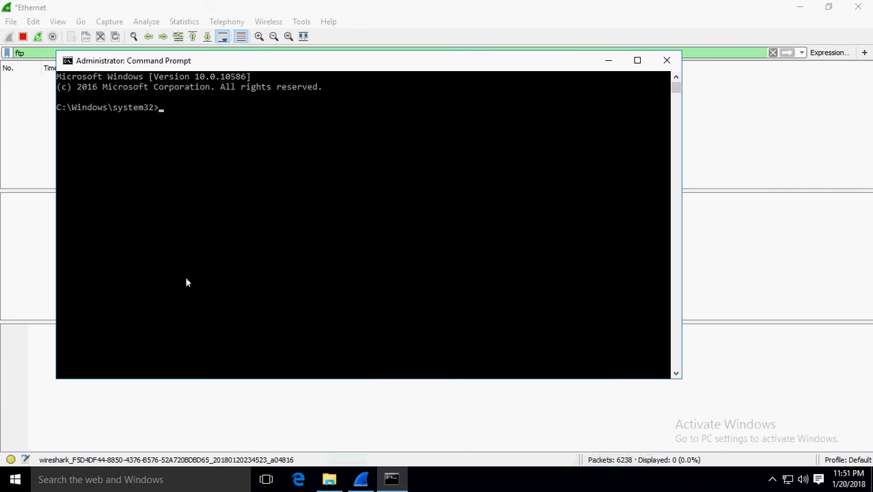
- Type 'ftp fs' in the admin console and move its window down and right
type("ftp")
type("fs")
left_click_drag(302, 64, 356, 194)
left_click(369, 255)
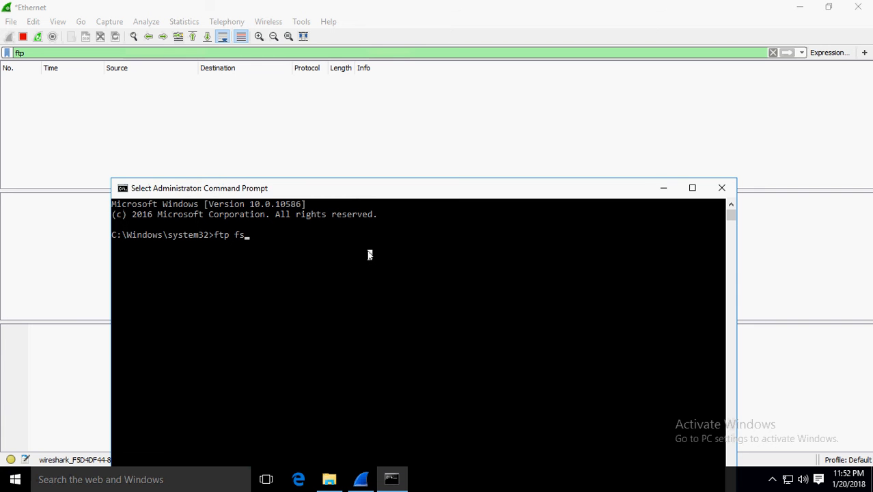
key("Escape")
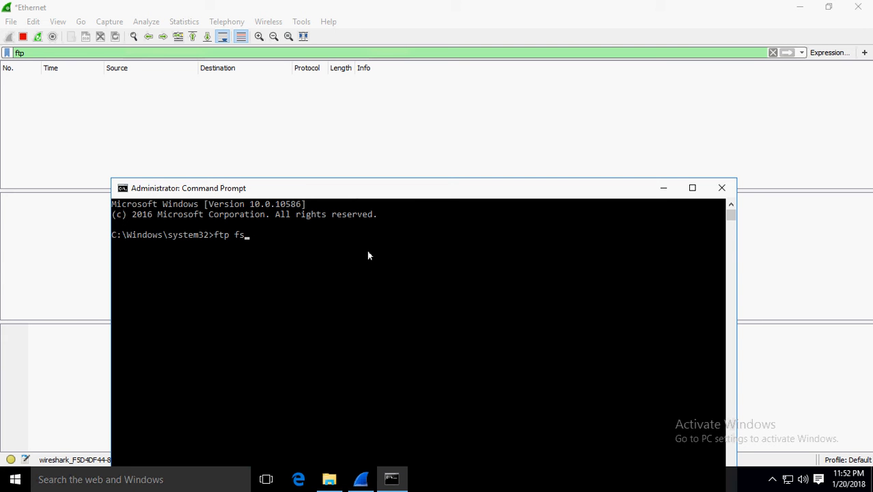
- Run 'ftp fs', submit a user name and password that fail with 530, then view Wireshark
left_click(369, 255)
key("Escape")
key("Return")
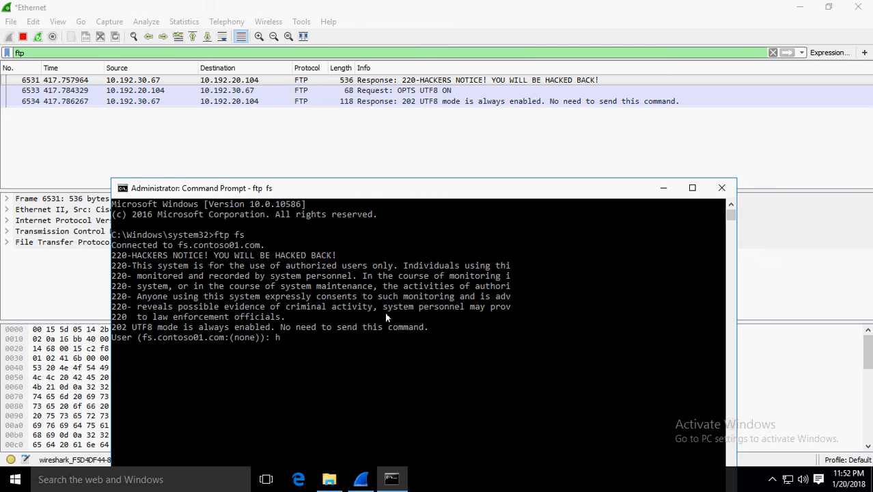
key("Return")
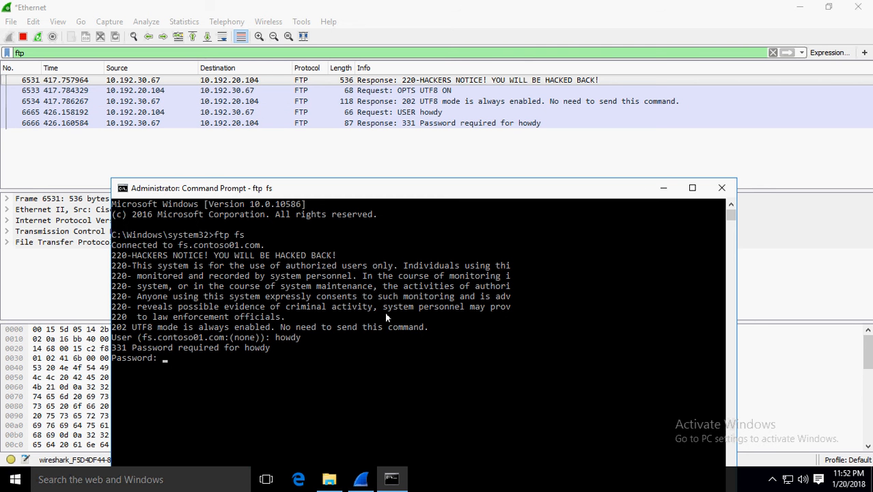
key("Return")
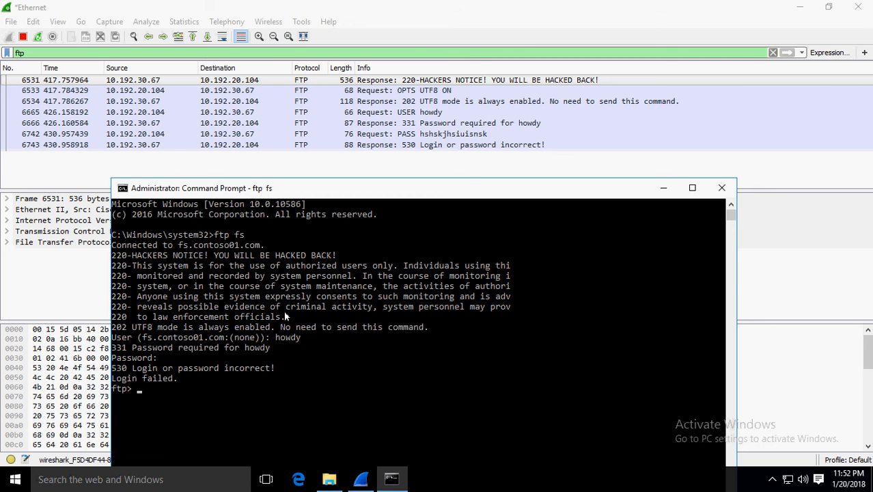
left_click(404, 15)
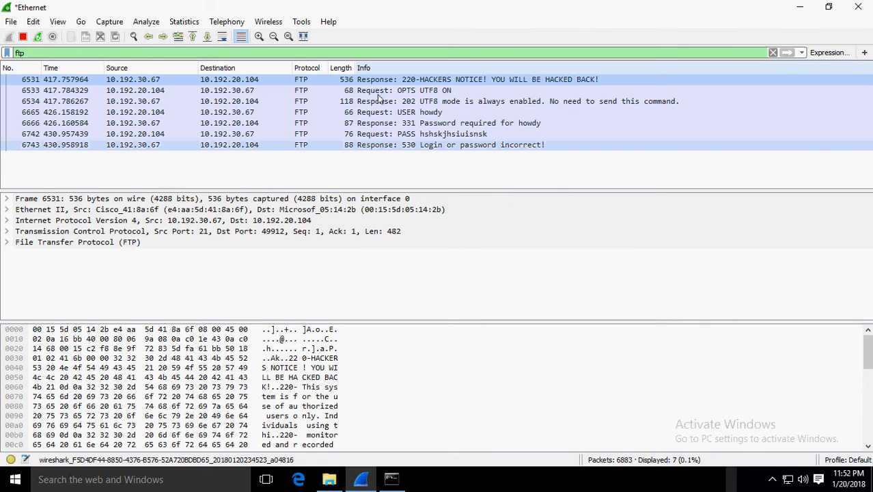
- Step through the USER, response and PASS packets, then expand packet 6742's frame details
left_click(378, 112)
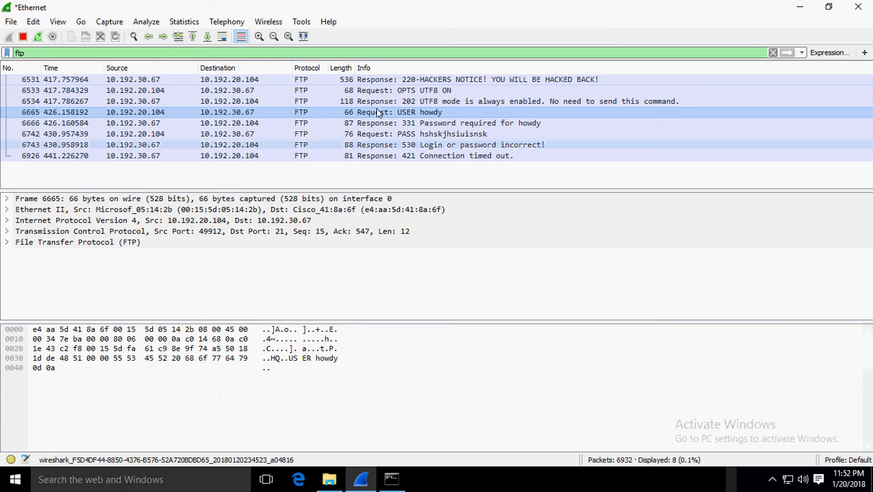
left_click(378, 124)
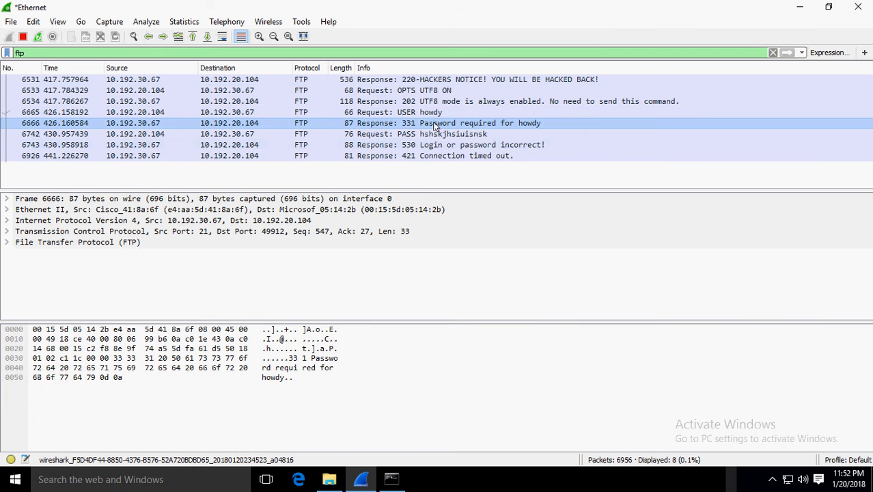
left_click(399, 136)
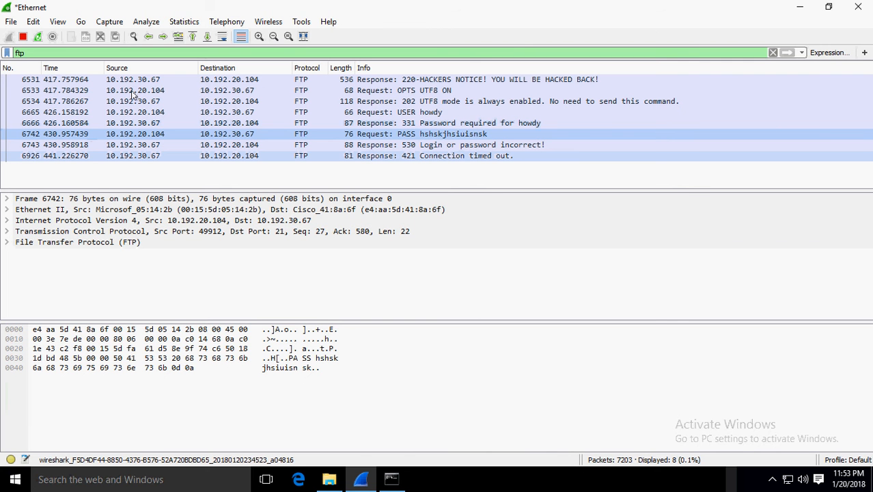
left_click(7, 199)
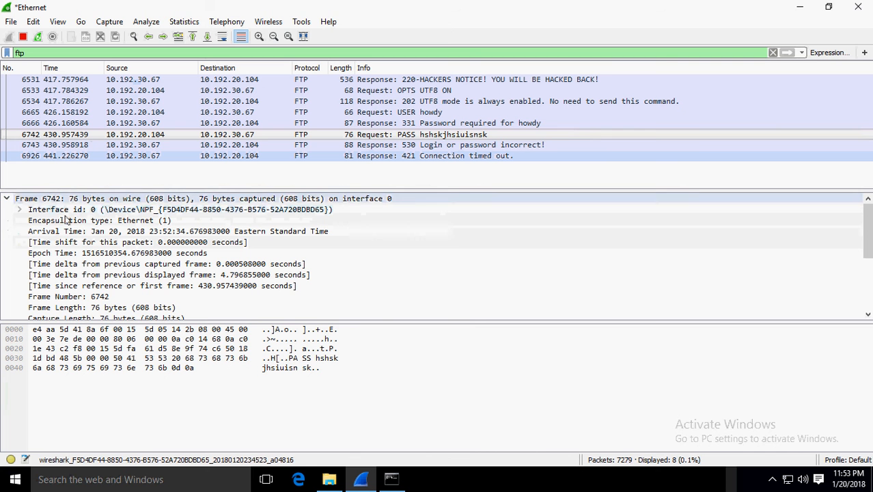
left_click(103, 287)
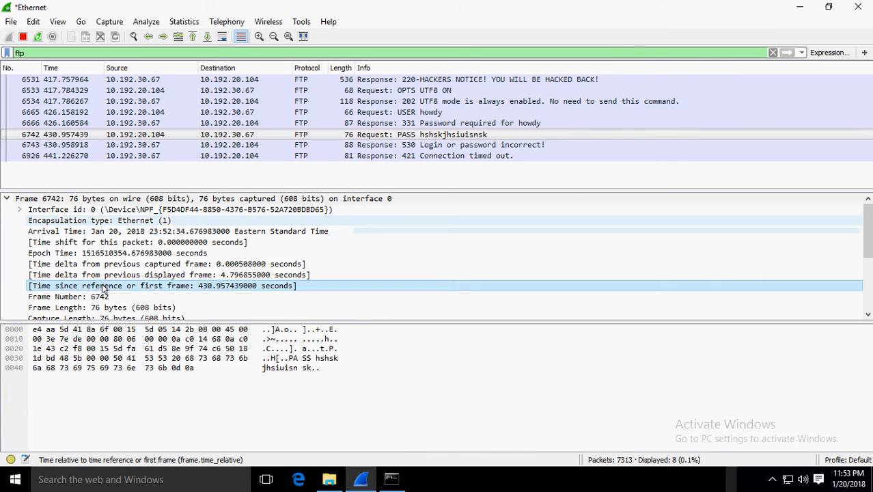
- Expand the Ethernet II layer and inspect its destination and source hardware addresses
scroll(106, 287, "down", 3)
scroll(106, 287, "down", 1)
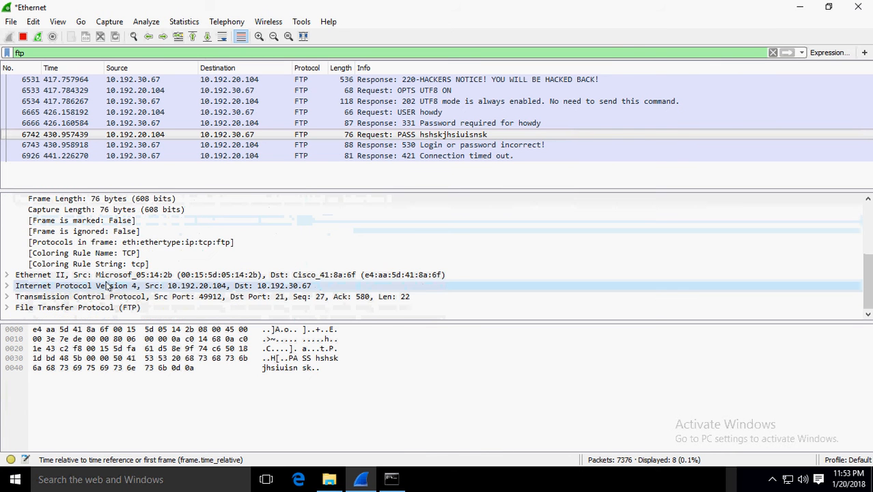
left_click(8, 276)
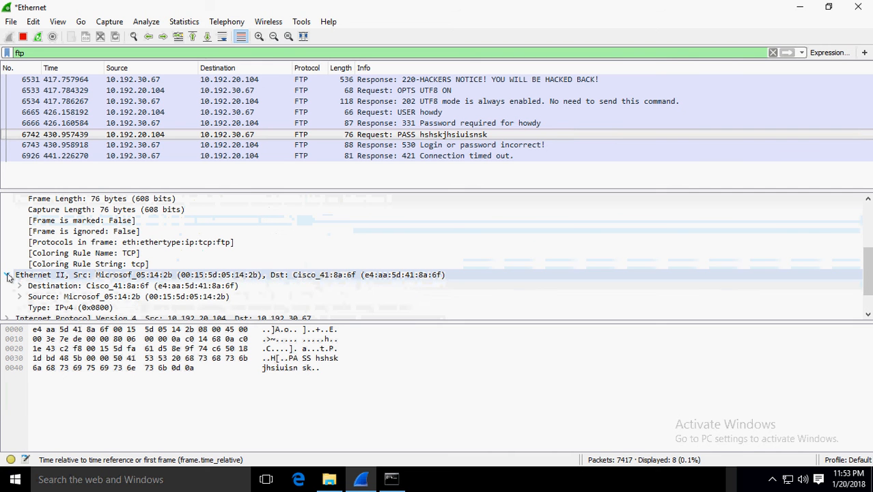
left_click(76, 287)
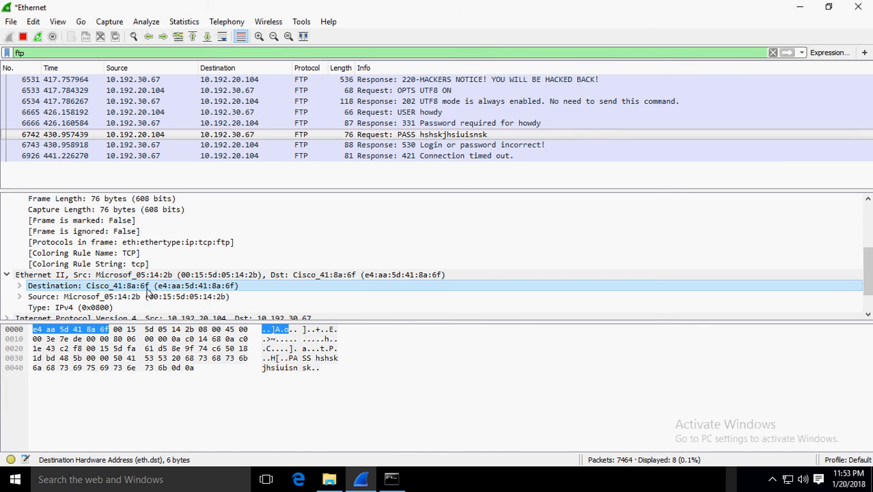
left_click(41, 298)
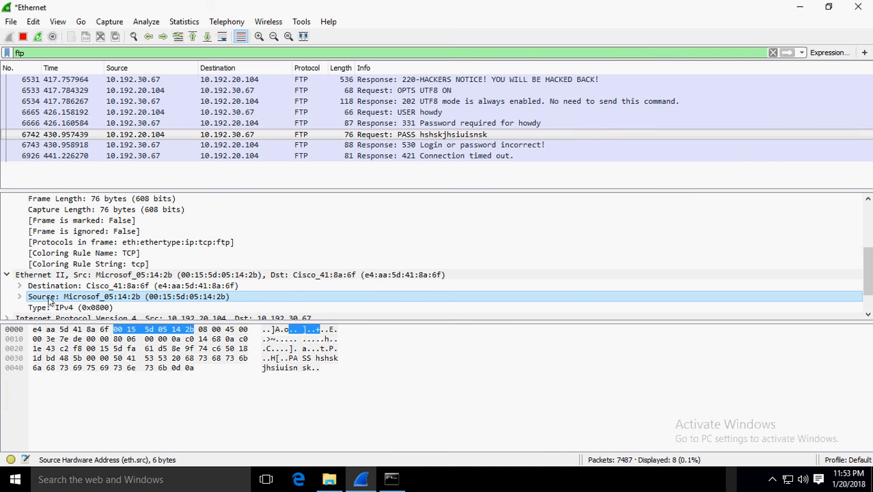
- Expand the IPv4 and TCP layers and inspect the TCP source and destination ports
scroll(70, 303, "down", 1)
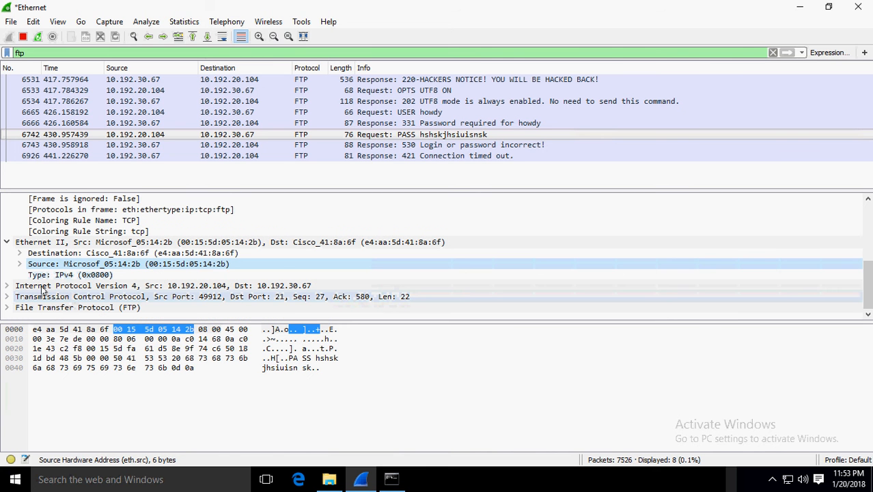
left_click(74, 286)
left_click(7, 286)
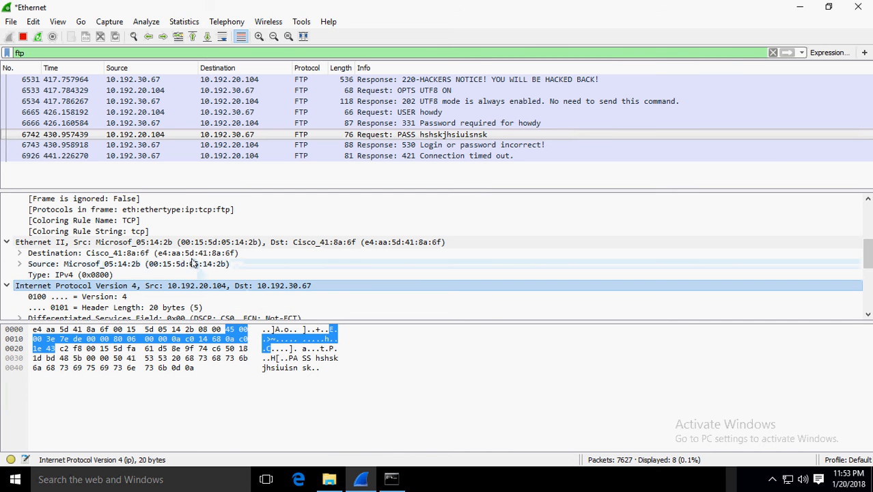
scroll(139, 292, "down", 3)
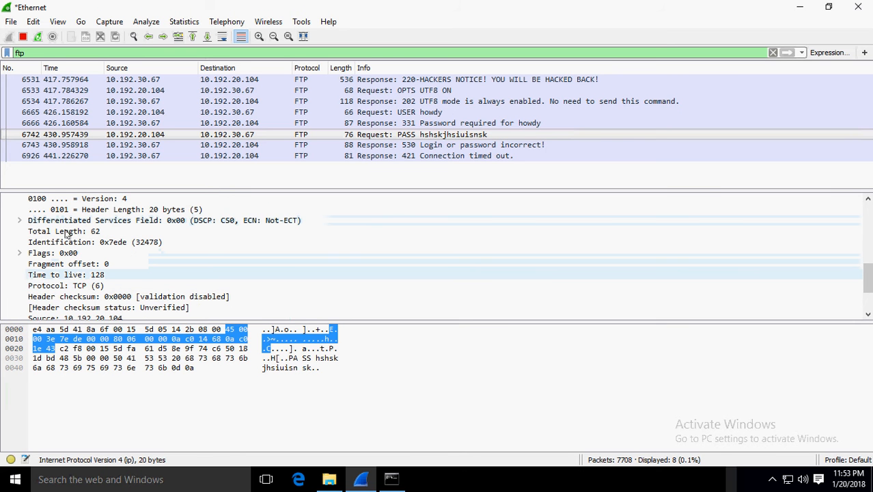
scroll(73, 283, "down", 2)
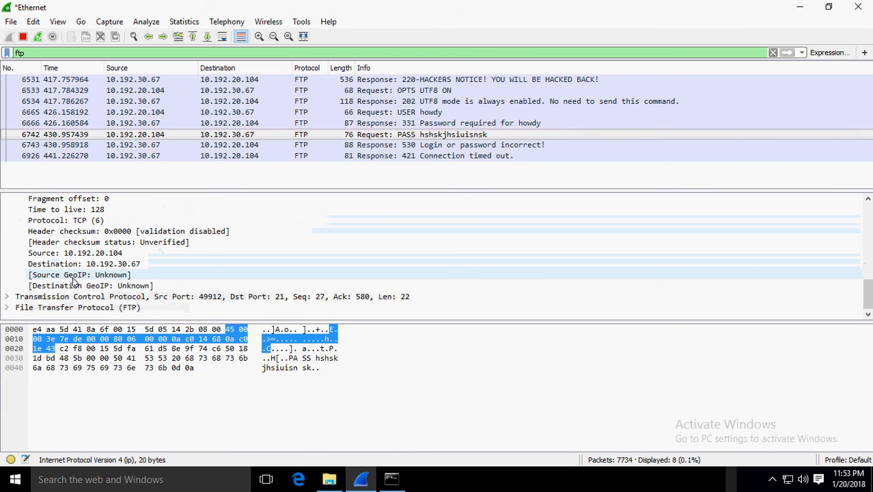
left_click(7, 297)
scroll(77, 288, "down", 2)
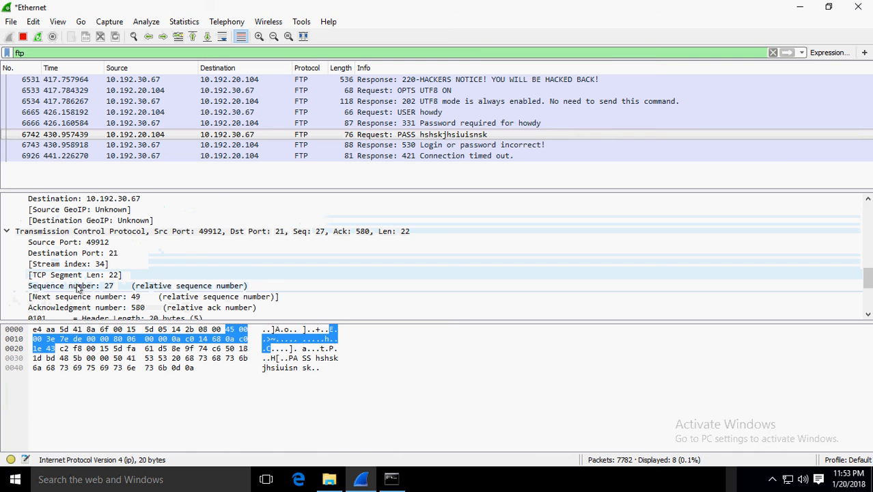
left_click(91, 243)
left_click(95, 255)
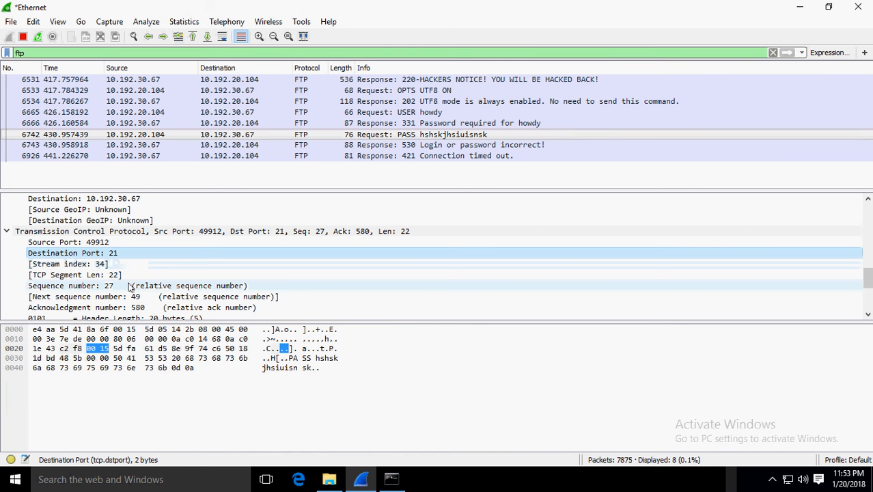
scroll(127, 292, "down", 2)
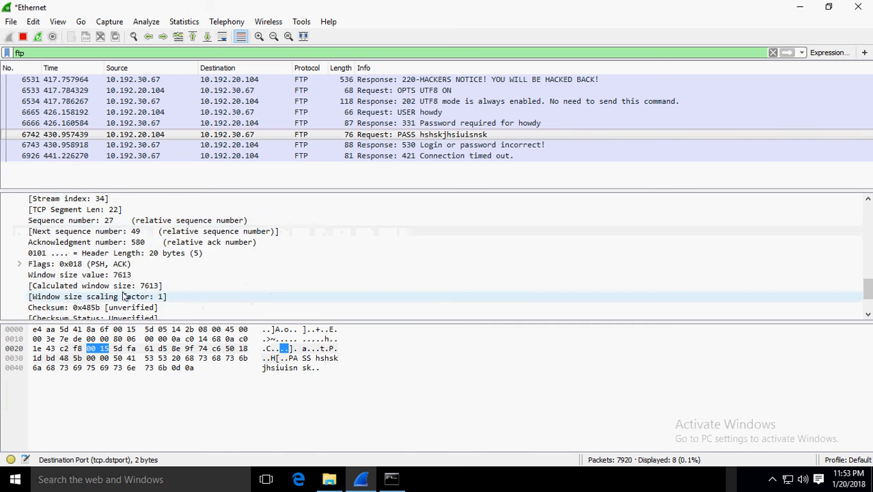
scroll(124, 296, "down", 2)
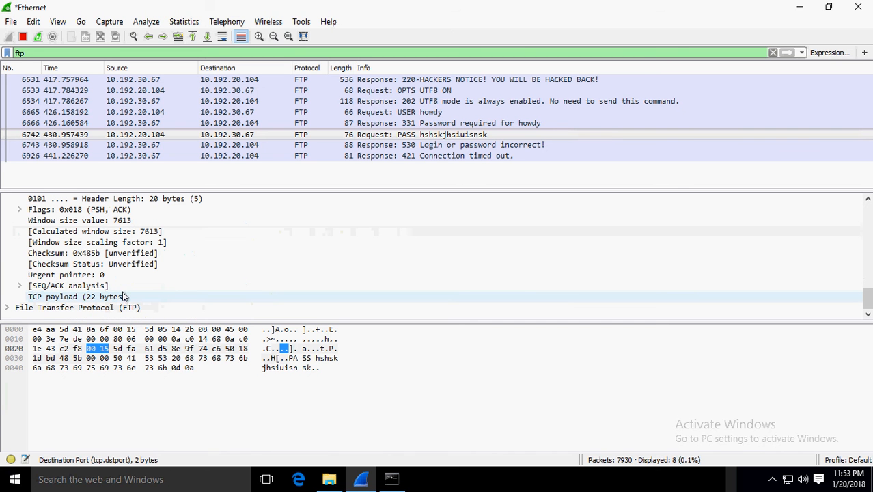
- Expand File Transfer Protocol and its PASS line to reveal Request command and Request arg
left_click(8, 308)
left_click(53, 308)
scroll(68, 307, "down", 1)
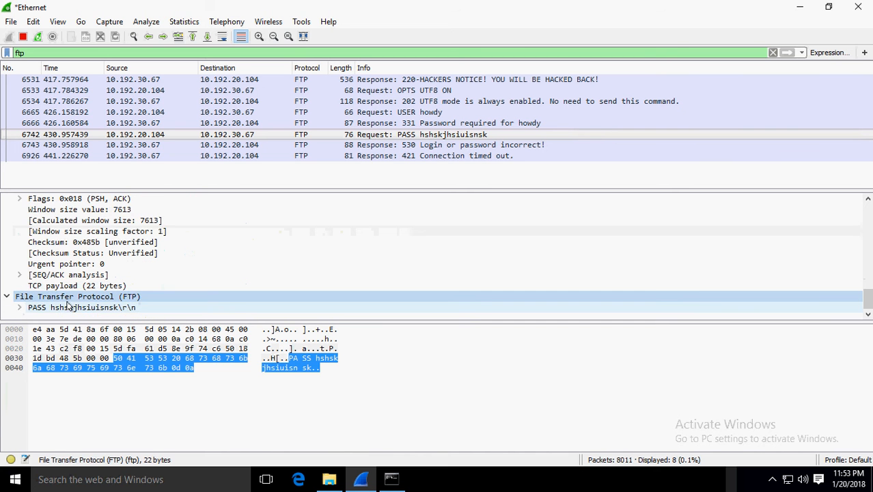
left_click(65, 308)
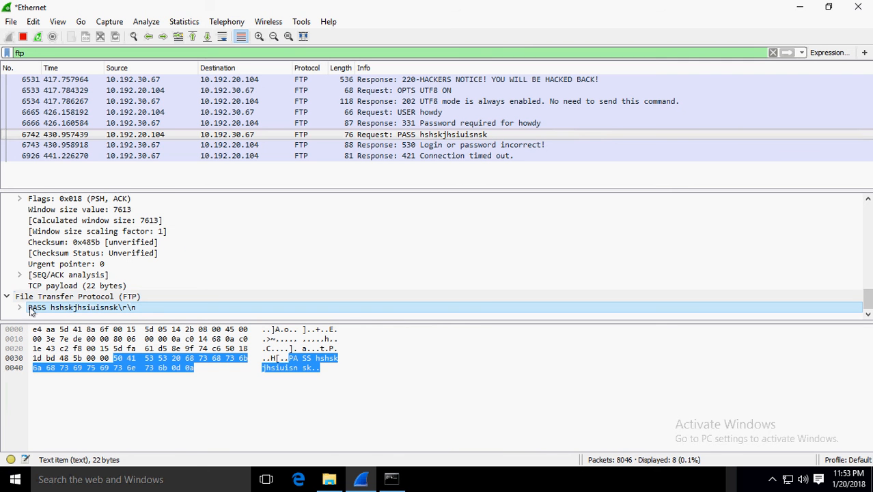
double_click(64, 308)
scroll(64, 311, "down", 1)
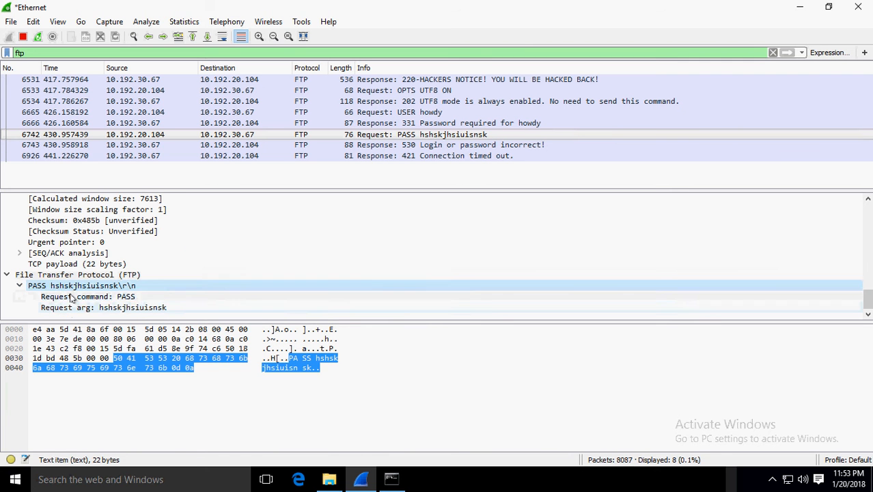
left_click(74, 297)
left_click(77, 308)
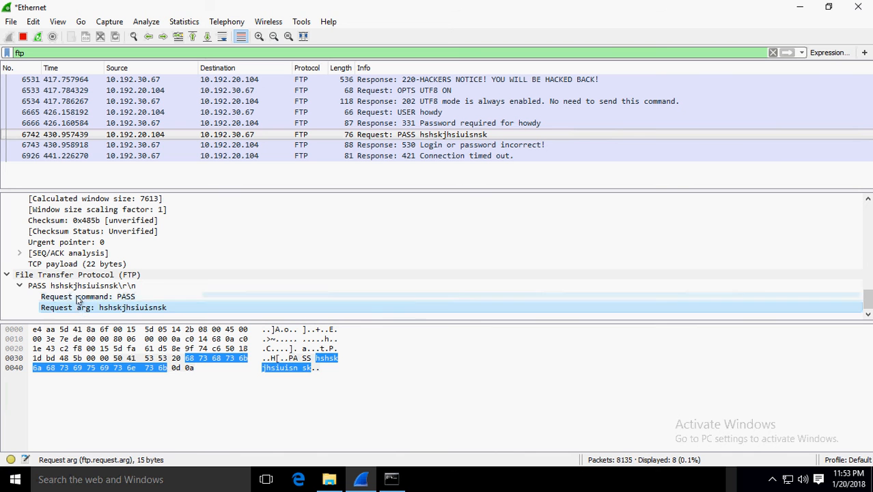
left_click(77, 298)
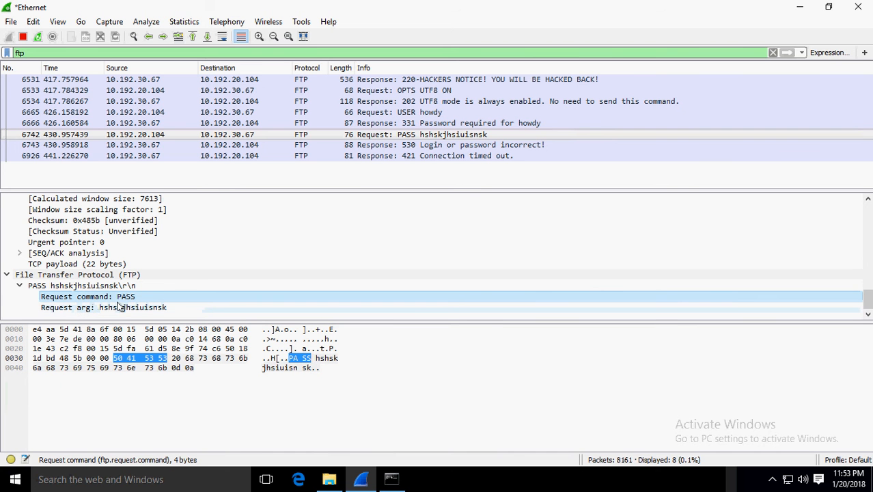
- Select the Request arg field so the password bytes highlight in the raw data pane
left_click(93, 309)
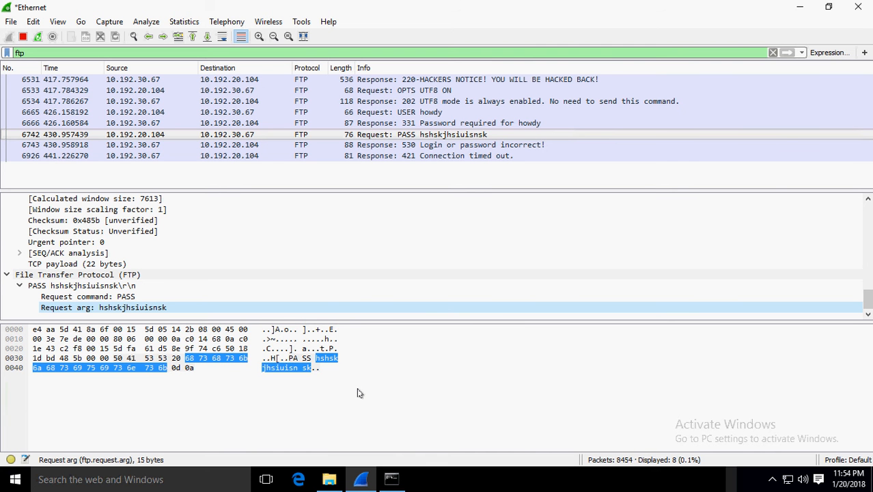
left_click(365, 388)
left_click(773, 53)
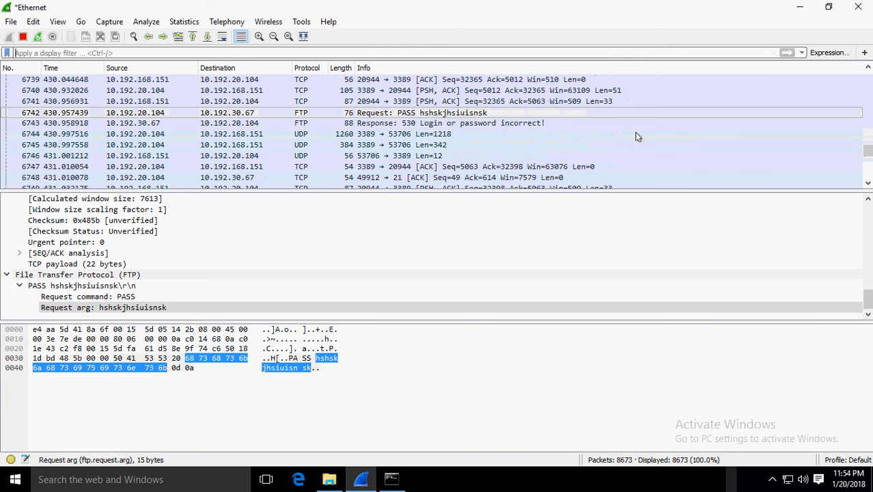
scroll(635, 137, "down", 9)
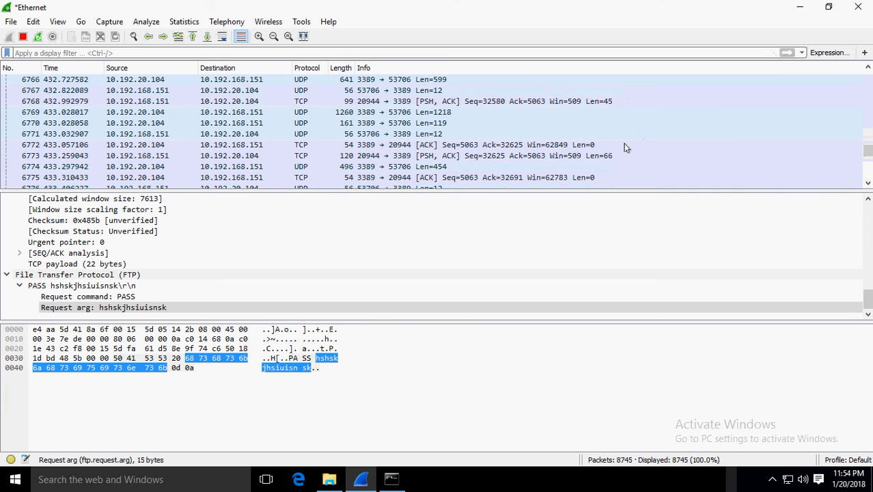
scroll(626, 148, "down", 4)
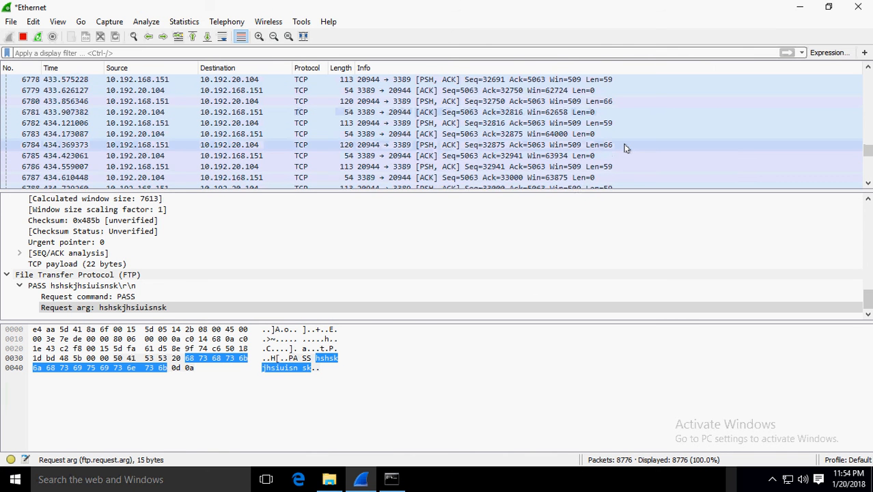
scroll(626, 148, "down", 11)
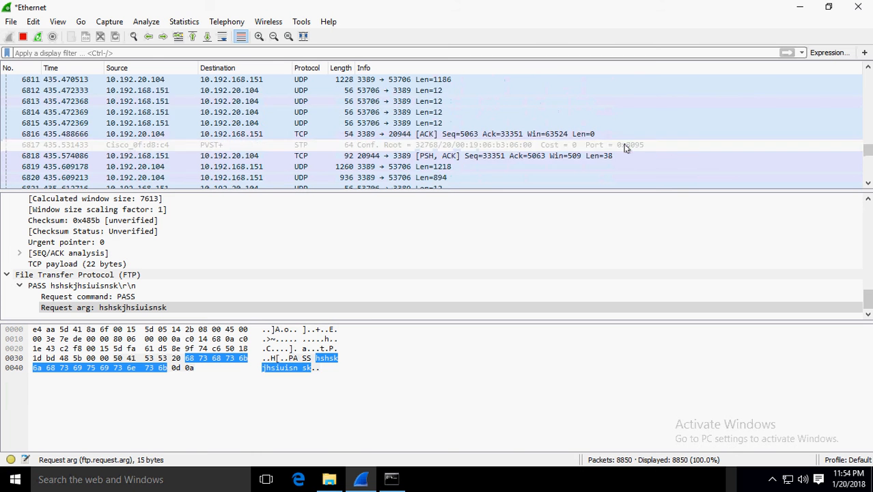
scroll(625, 146, "up", 8)
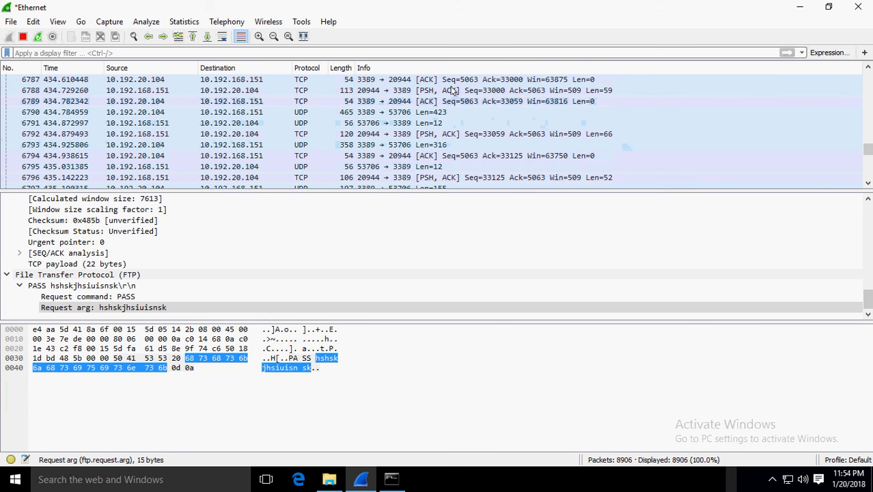
scroll(453, 123, "down", 4)
scroll(450, 156, "up", 2)
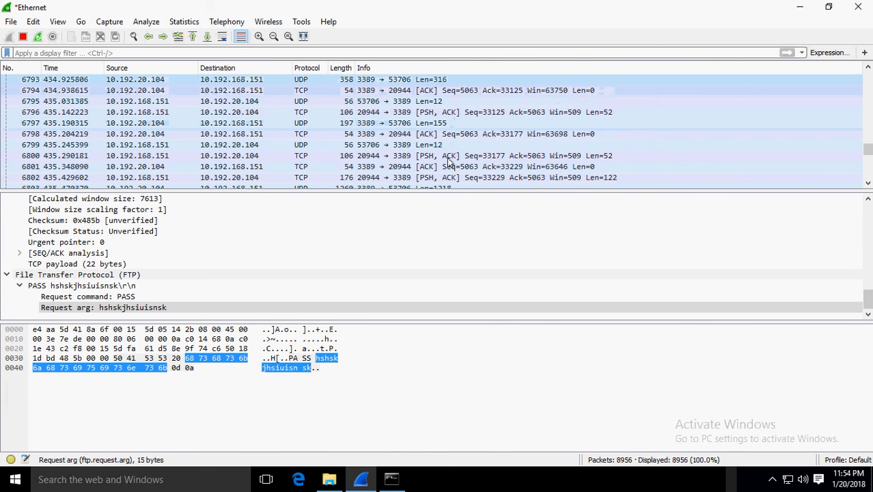
scroll(450, 160, "up", 6)
left_click(311, 218)
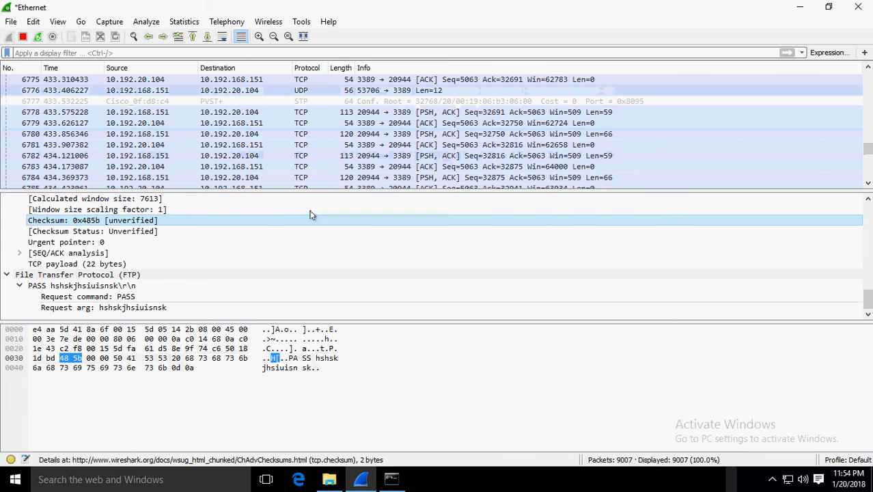
left_click(292, 55)
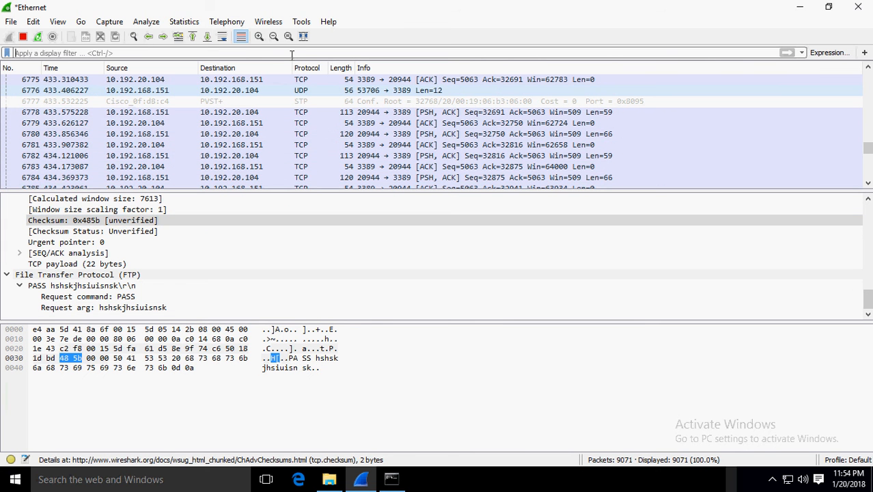
type("ft")
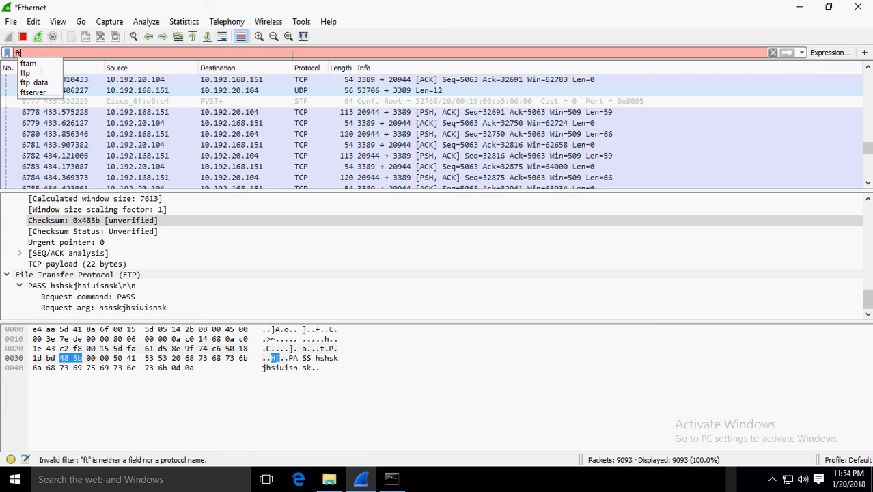
type("p")
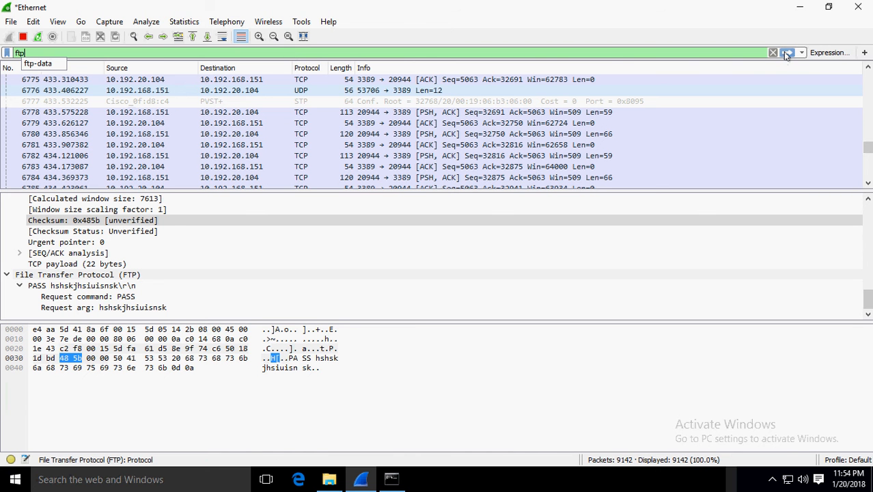
left_click(785, 53)
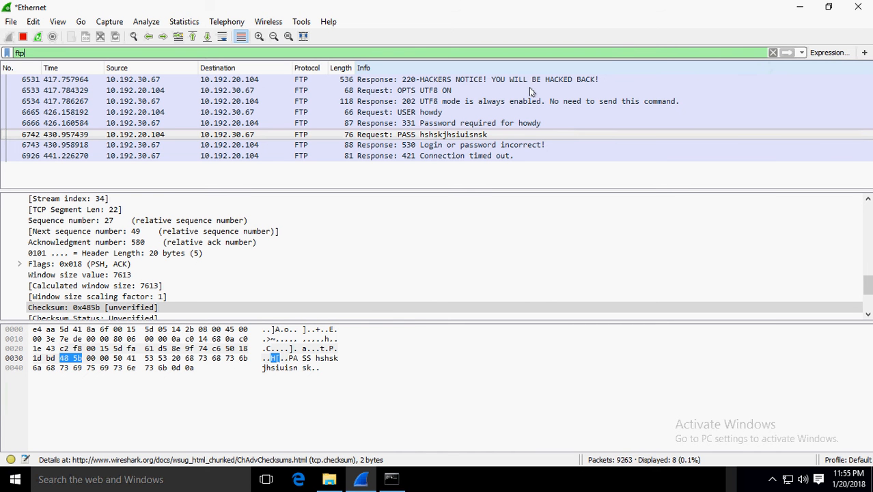
- Stop the live capture and quit Wireshark without saving the captured packets
left_click(23, 38)
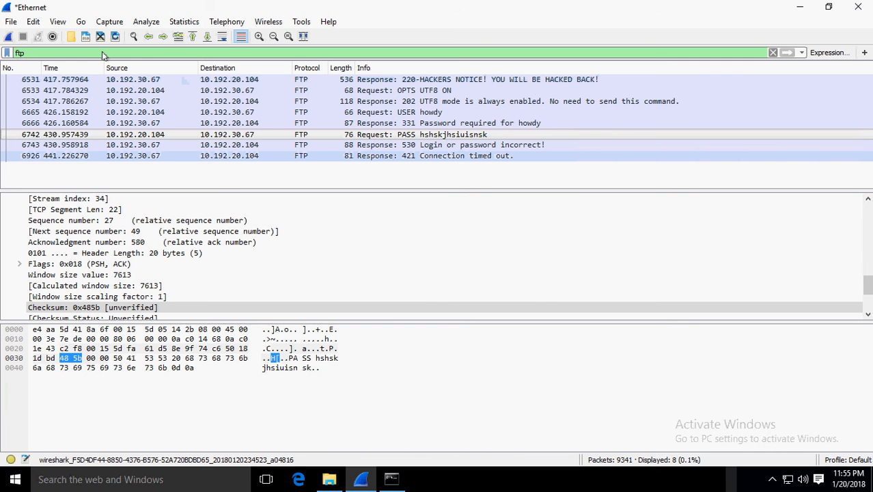
left_click(8, 23)
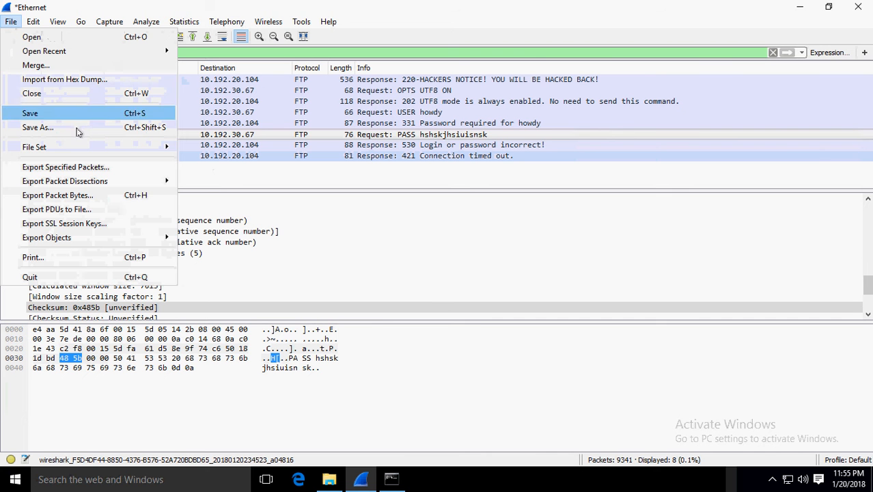
left_click(327, 179)
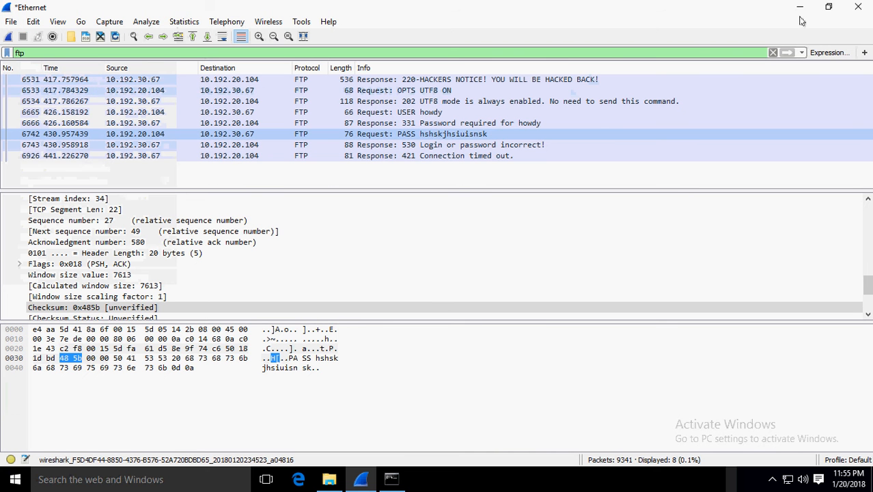
left_click(858, 7)
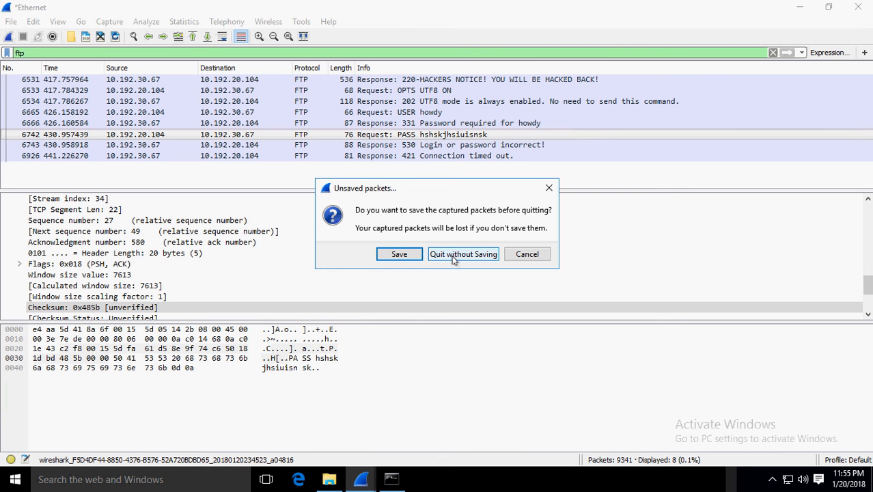
left_click(454, 257)
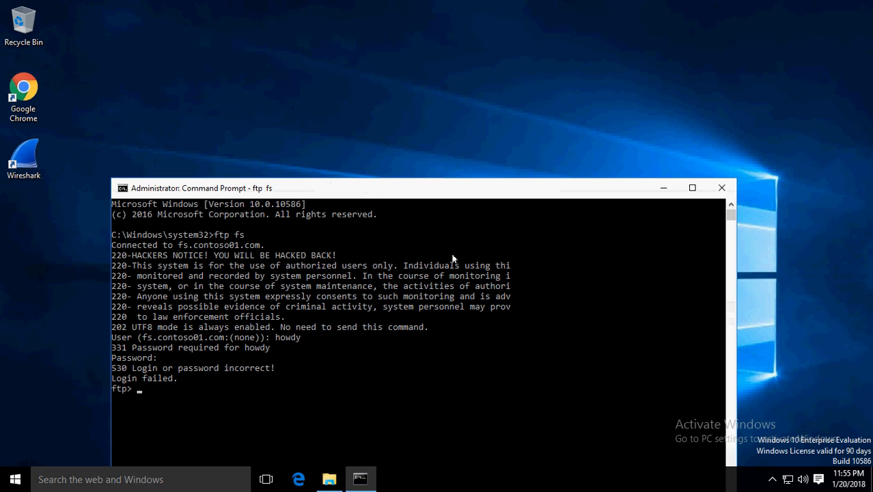
- Close the remote admin Command Prompt and minimize the win10demo remote session
left_click(722, 188)
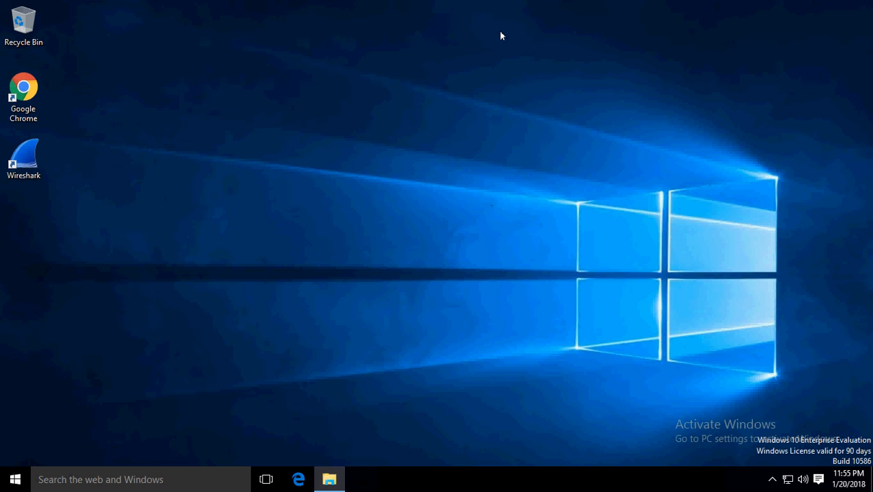
mouse_move(428, 0)
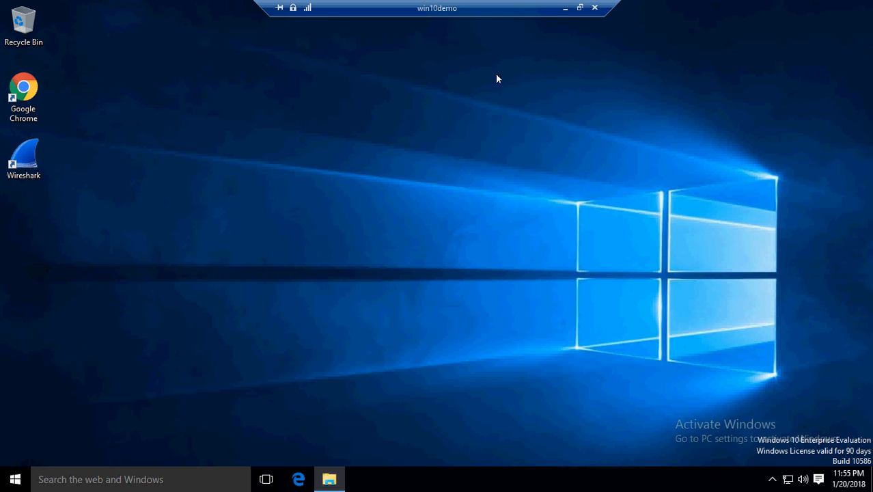
left_click(566, 12)
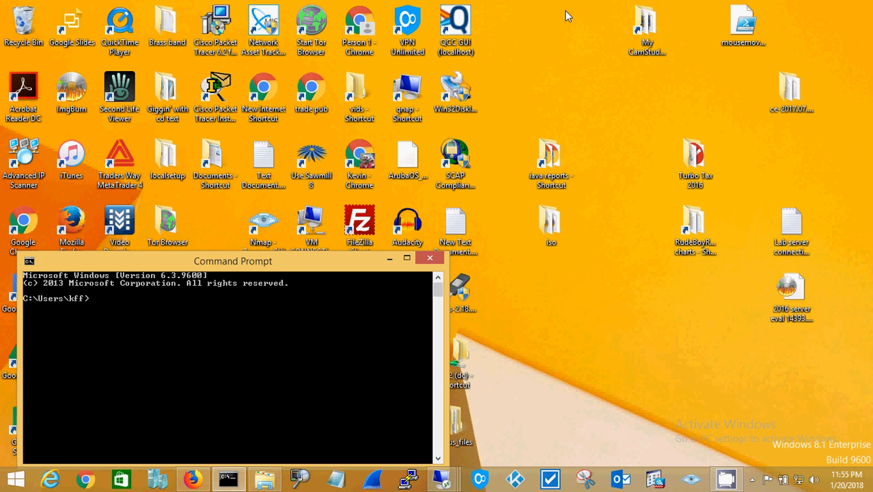